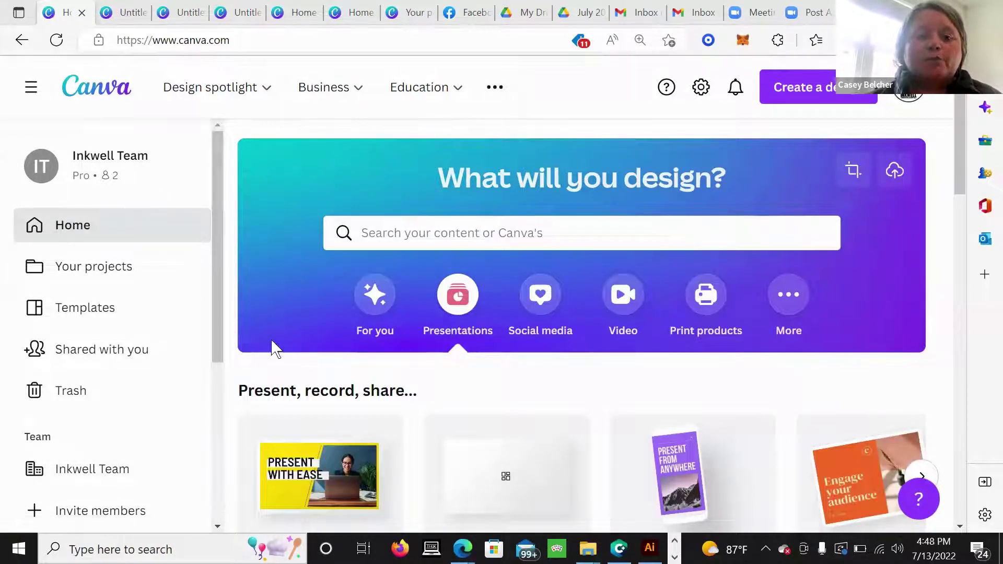
# Start a blank design and make a resized copy at 22 in wide by 12 in high.
pyautogui.click(311, 482)
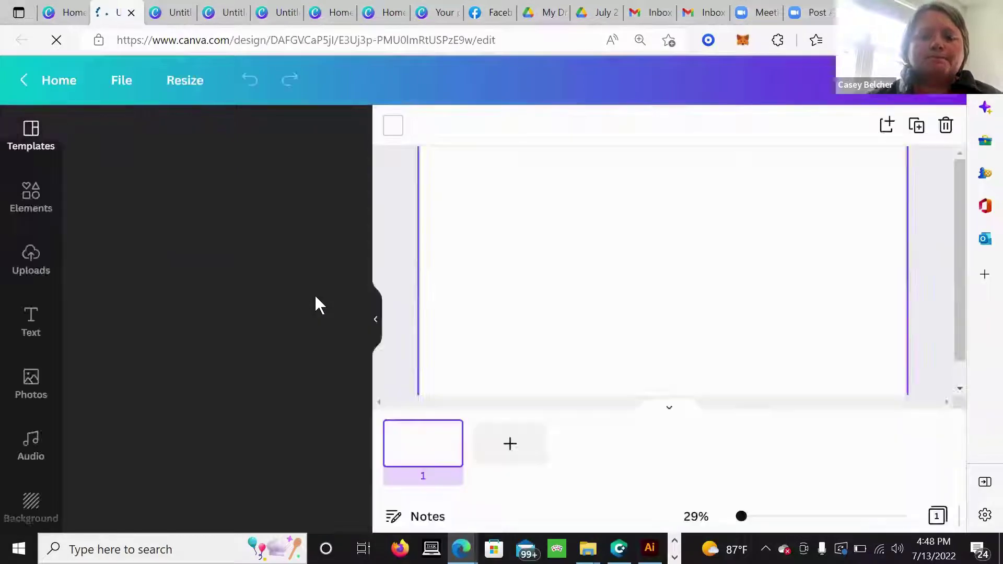
pyautogui.click(205, 79)
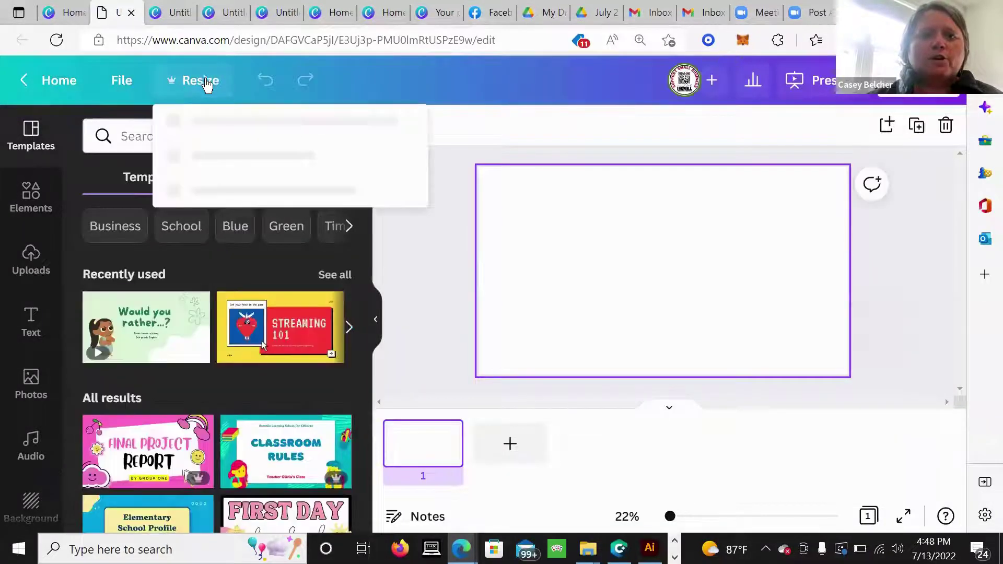
pyautogui.click(427, 242)
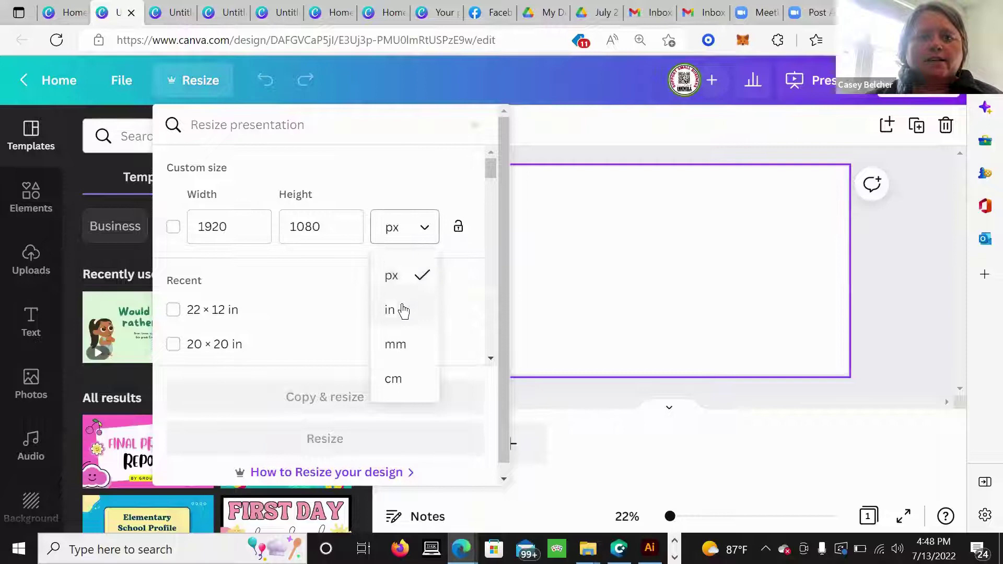
pyautogui.click(400, 309)
pyautogui.click(230, 223)
pyautogui.moveTo(230, 223); pyautogui.dragTo(198, 220)
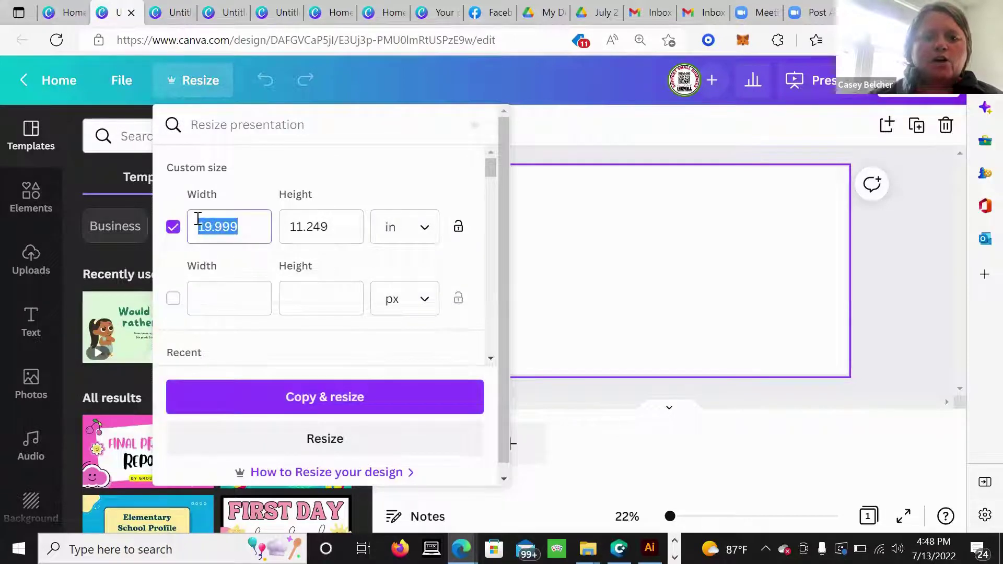
pyautogui.write('22')
pyautogui.moveTo(345, 232); pyautogui.dragTo(293, 227)
pyautogui.write('12')
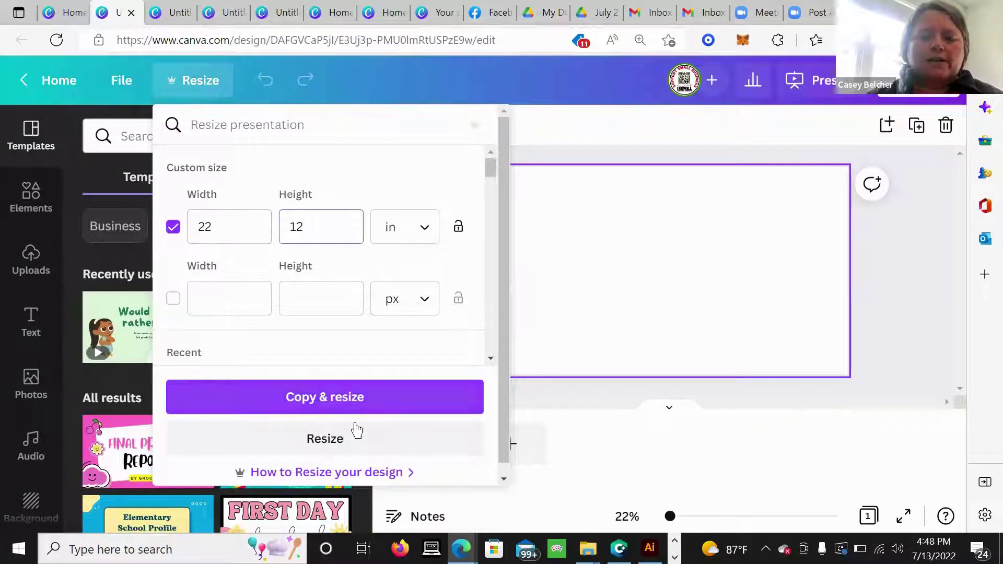
pyautogui.click(362, 405)
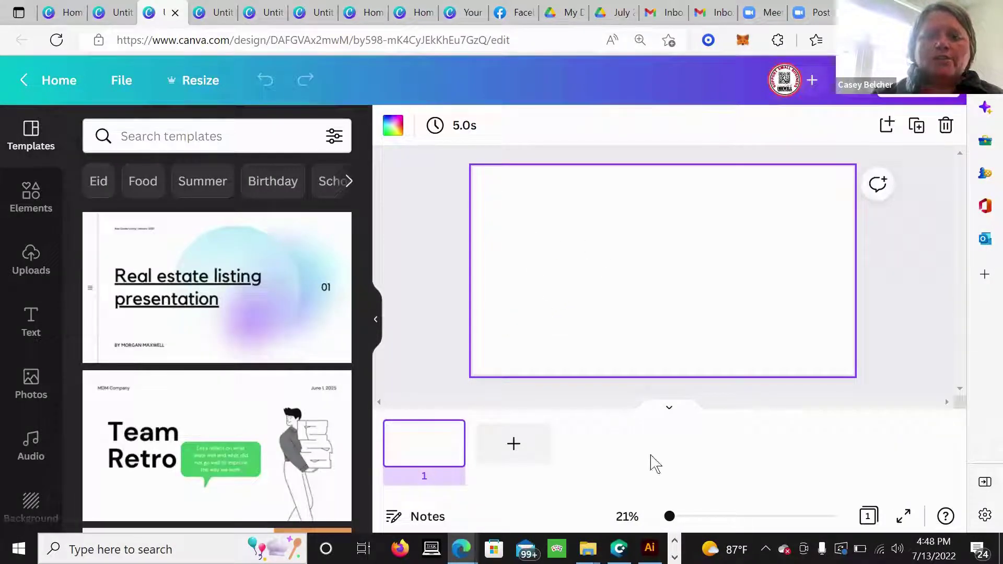
# Add the Touchdown Season upload to the page and move it to the top-left corner.
pyautogui.click(32, 268)
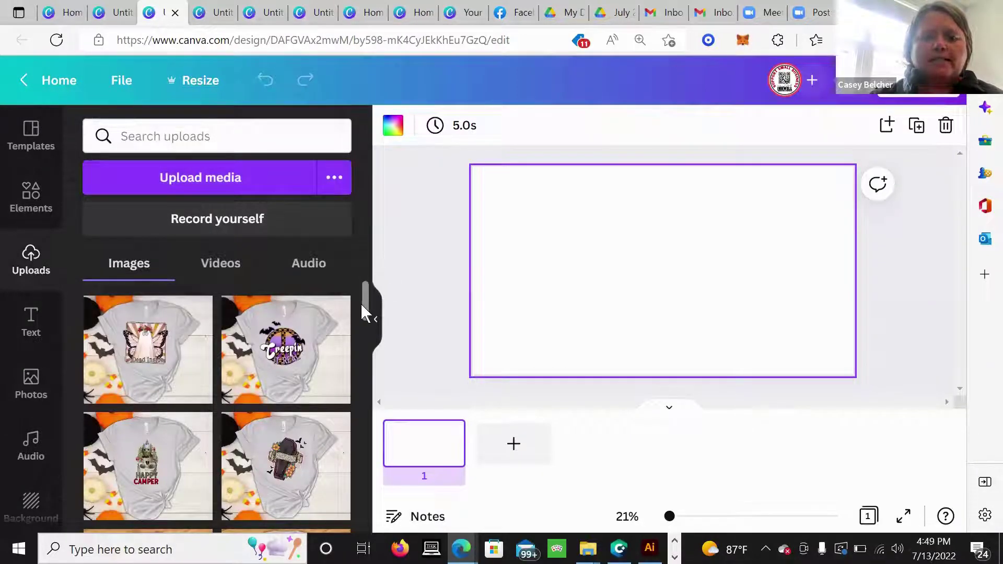
pyautogui.scroll(-10, 366, 316)
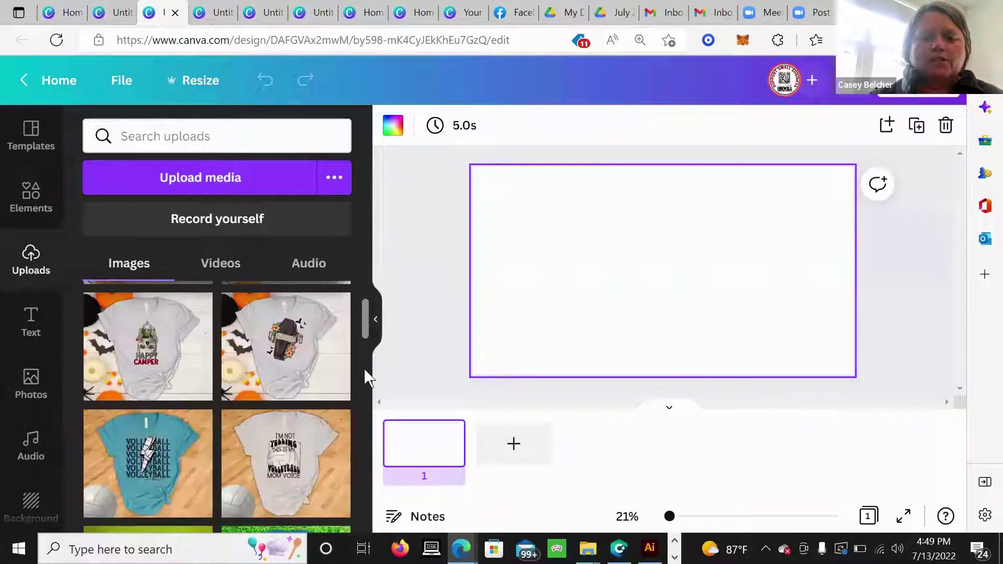
pyautogui.scroll(2, 230, 420)
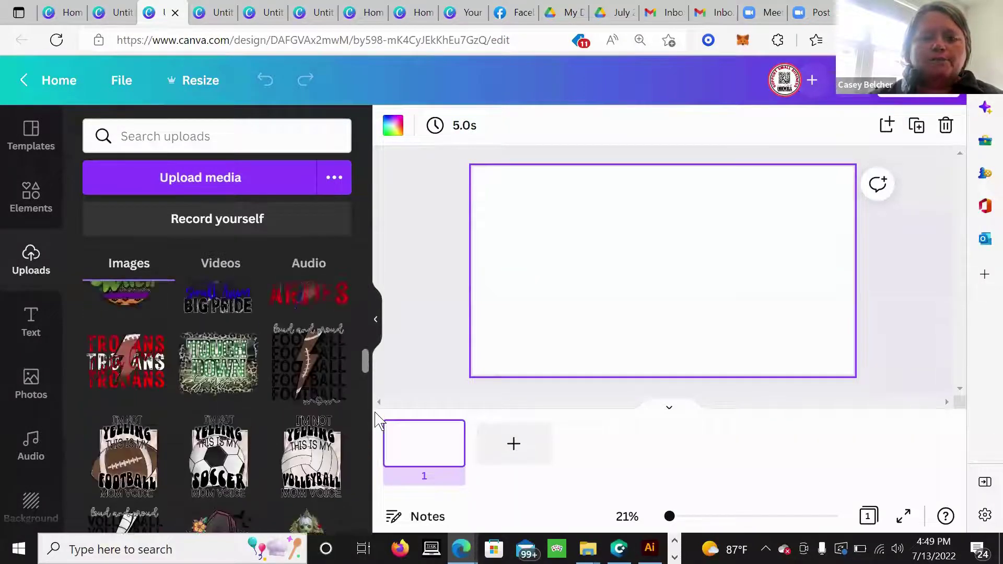
pyautogui.click(230, 420)
pyautogui.moveTo(660, 303); pyautogui.dragTo(549, 270)
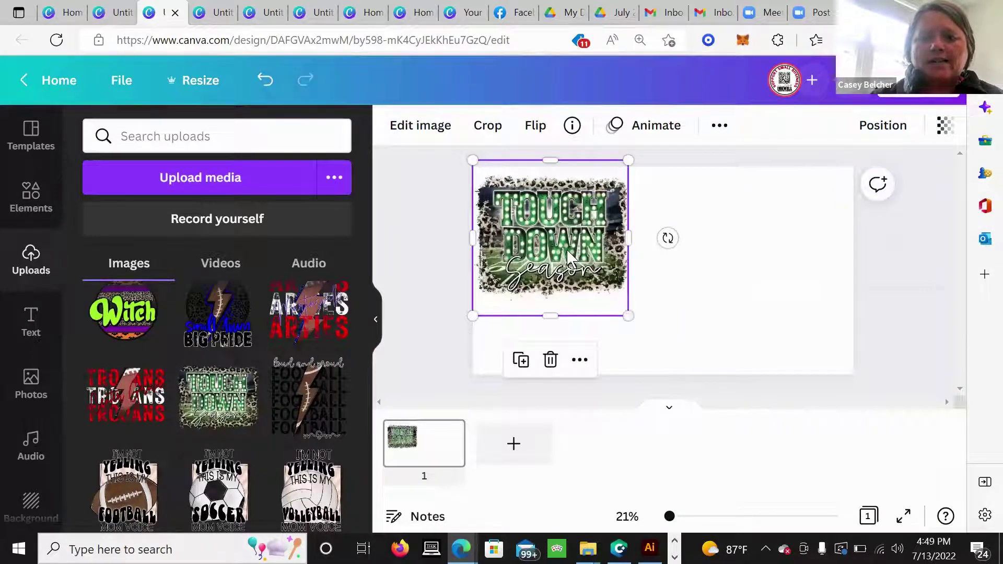
pyautogui.click(724, 299)
pyautogui.doubleClick(579, 251)
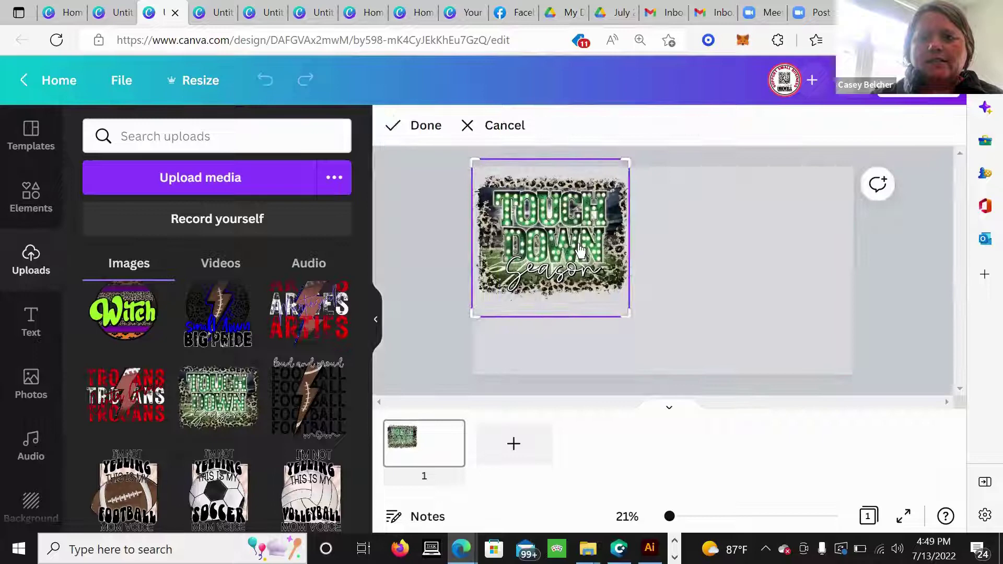
pyautogui.rightClick(580, 251)
pyautogui.click(546, 260)
pyautogui.click(446, 274)
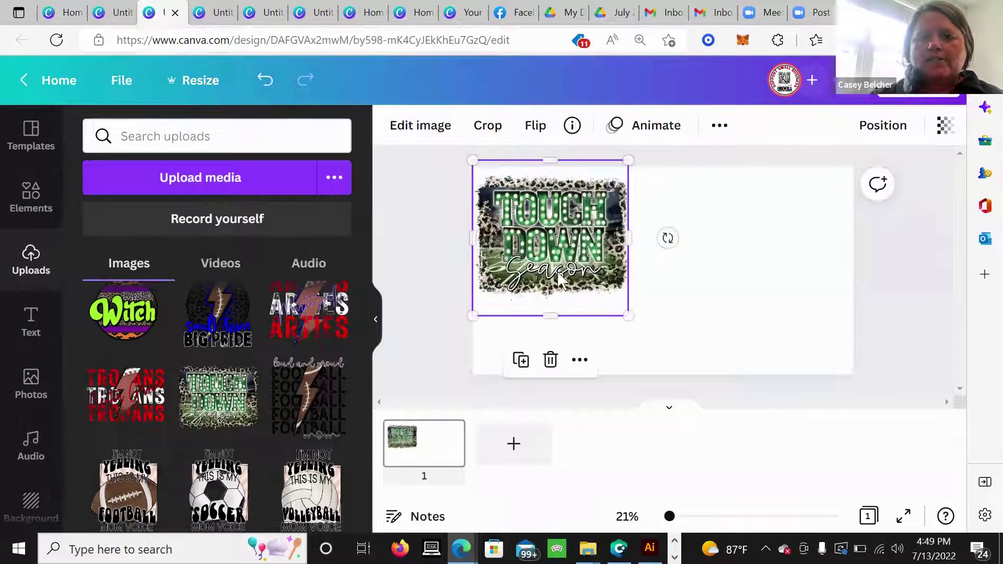
# Resize the image frame with its handles to roughly 12.6 × 11.1 inches.
pyautogui.moveTo(628, 315); pyautogui.dragTo(686, 374)
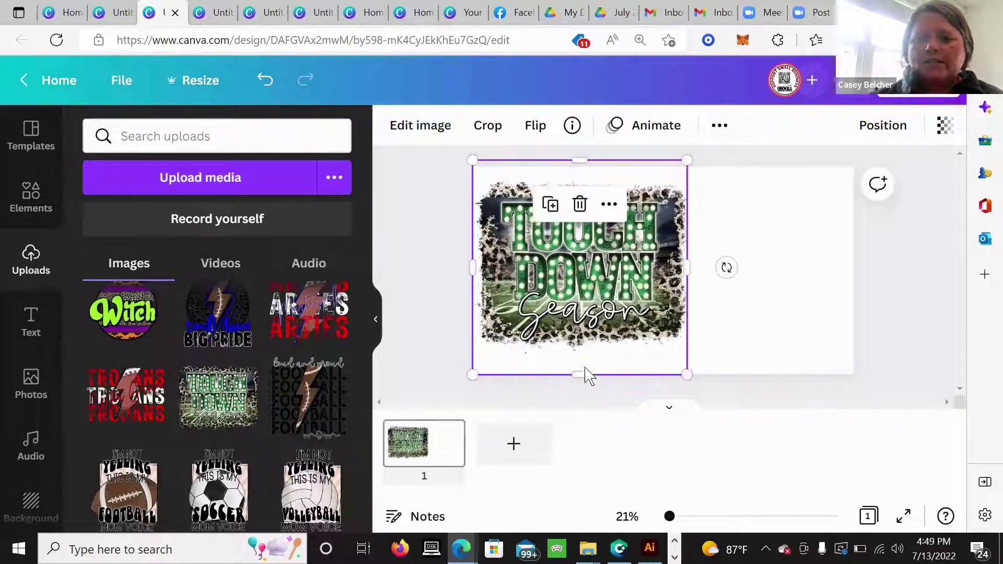
pyautogui.moveTo(580, 372)
pyautogui.mouseDown()
pyautogui.moveTo(582, 354)
pyautogui.moveTo(582, 363)
pyautogui.mouseUp()
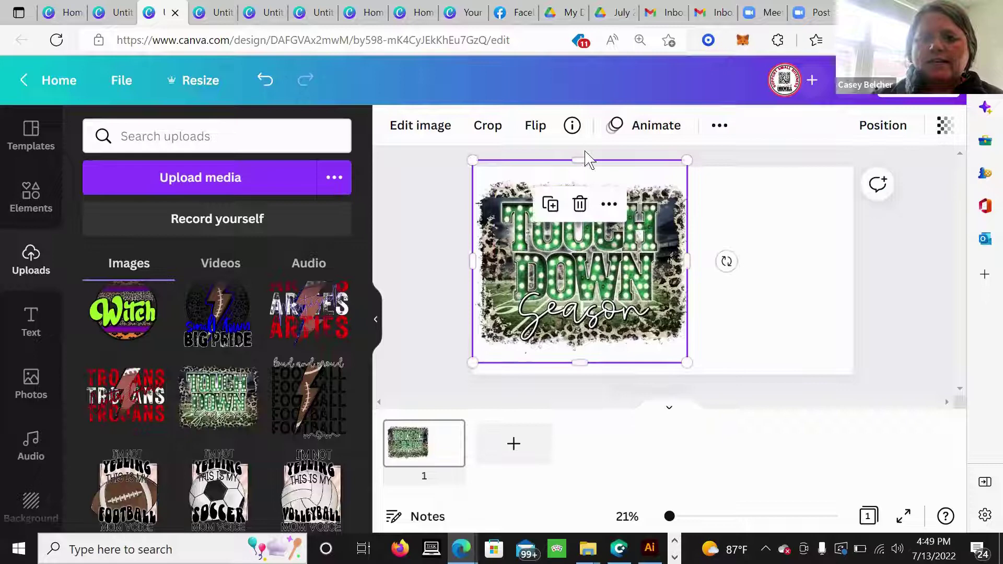
pyautogui.moveTo(580, 160); pyautogui.dragTo(585, 174)
pyautogui.click(736, 350)
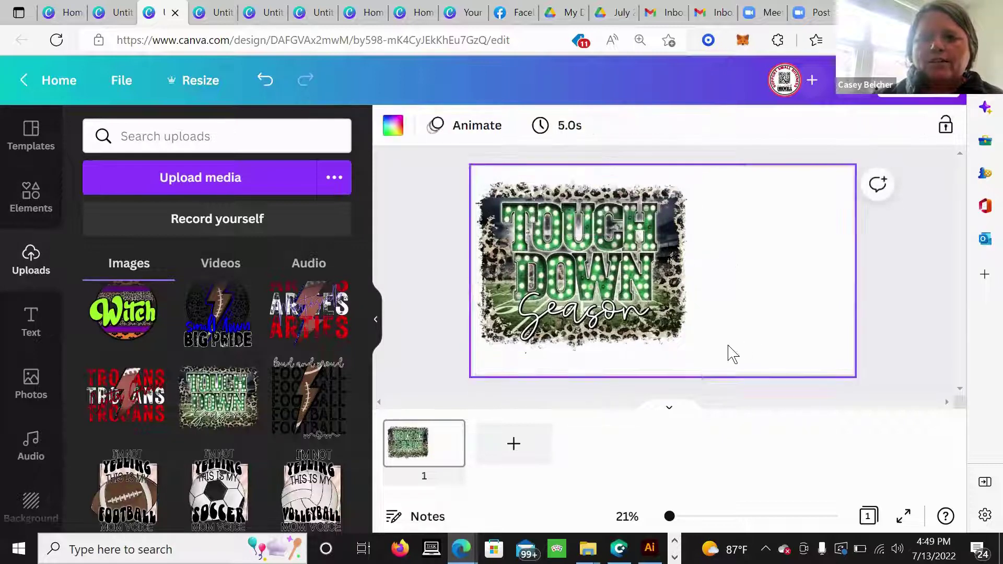
pyautogui.click(583, 315)
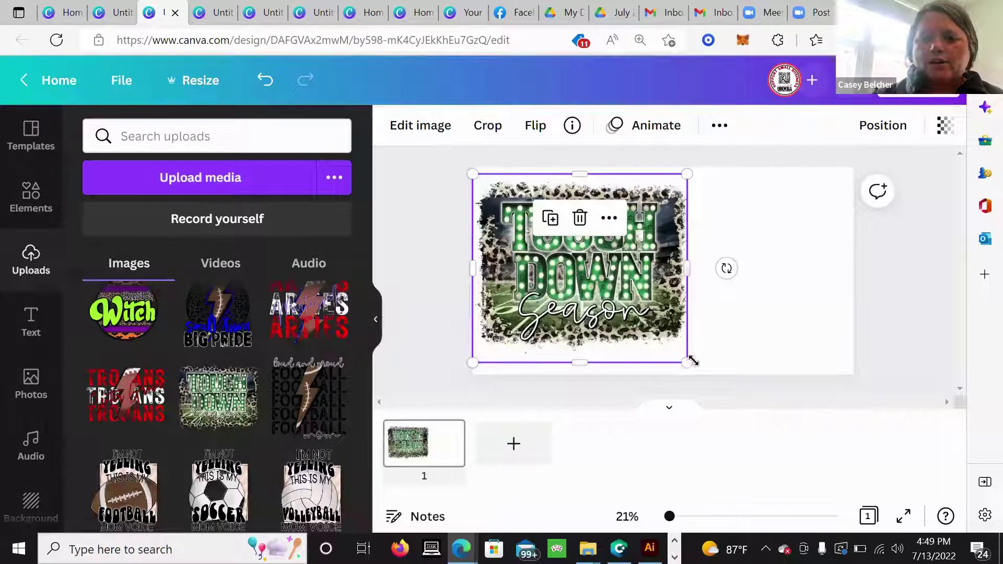
pyautogui.moveTo(687, 363); pyautogui.dragTo(672, 353)
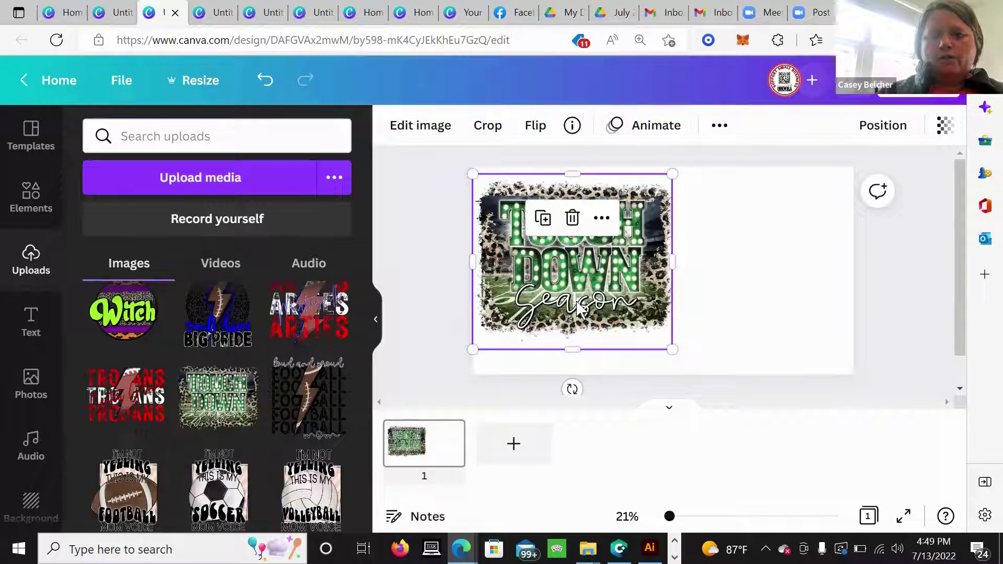
# Rotate the Touchdown Season image a quarter turn to 90° and nudge it into place.
pyautogui.hotkey('ctrl', 'v')
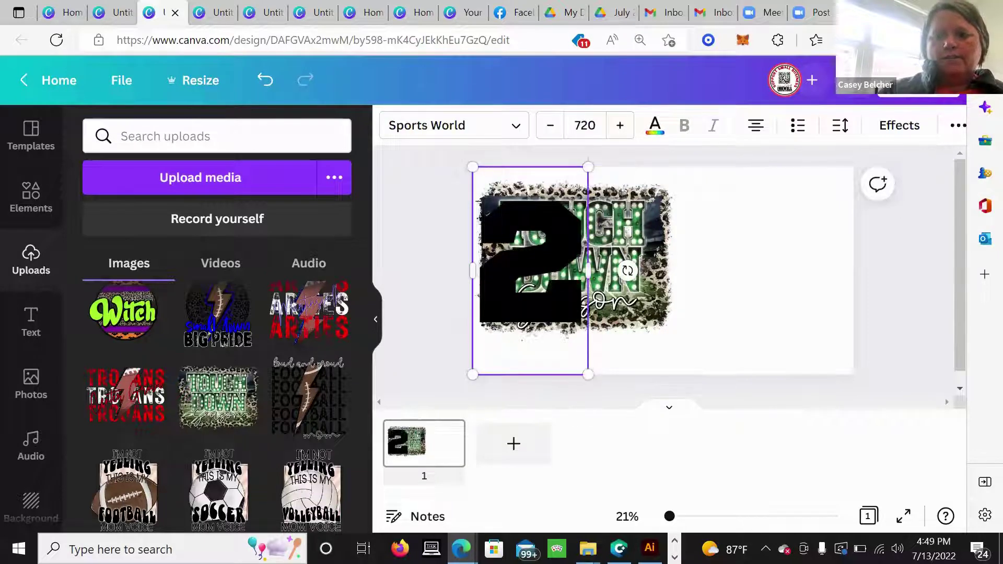
pyautogui.click(621, 314)
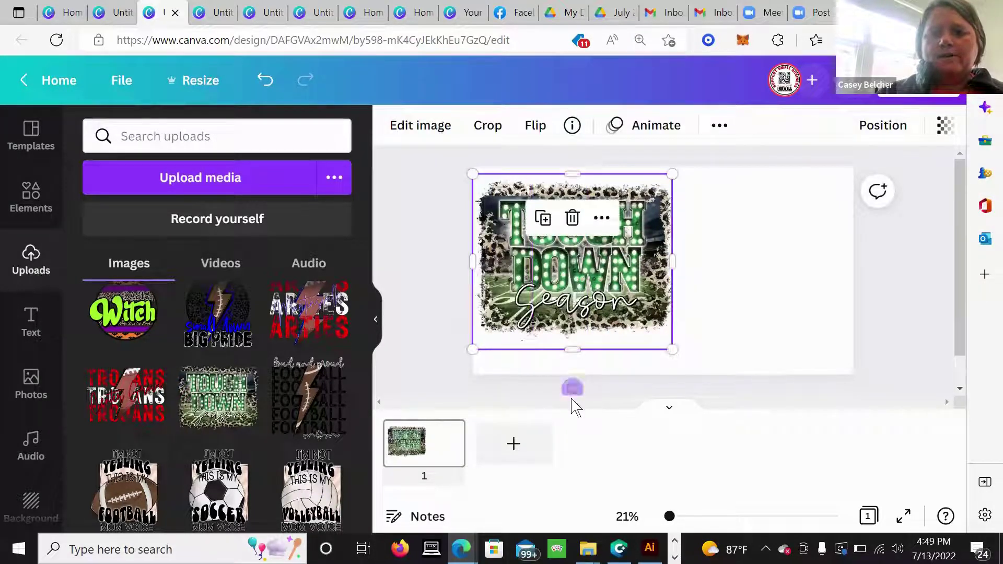
pyautogui.moveTo(536, 380); pyautogui.dragTo(506, 362)
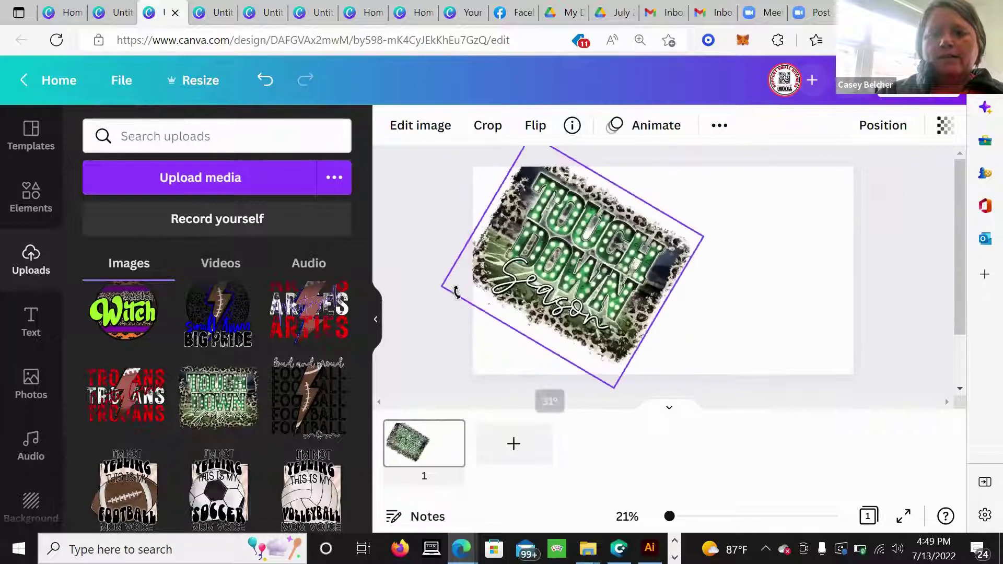
pyautogui.moveTo(456, 293); pyautogui.dragTo(449, 258)
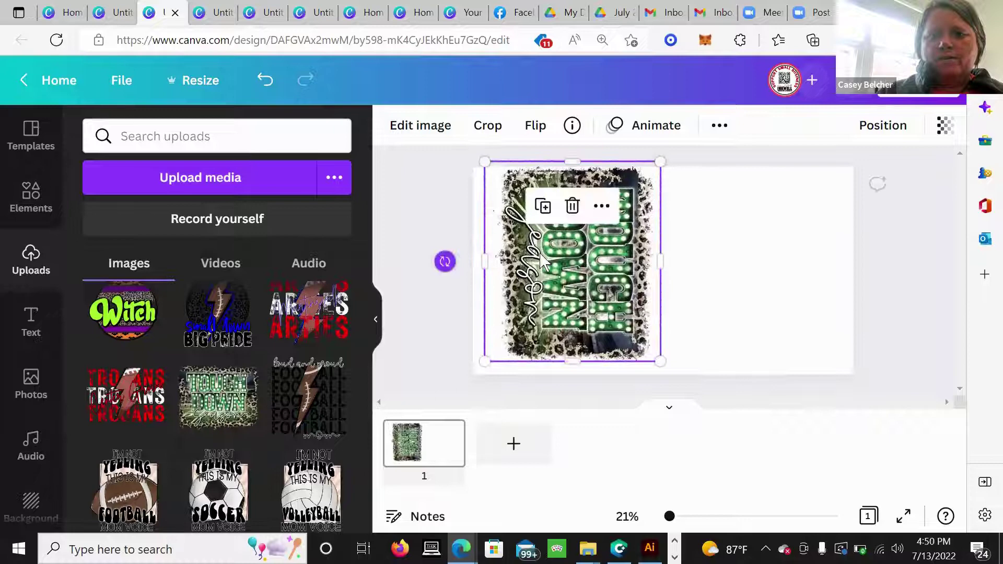
pyautogui.press('Left')
pyautogui.press('Left')
pyautogui.press('Left')
pyautogui.press('Left')
pyautogui.press('Left')
pyautogui.press('Left')
pyautogui.press('Left')
pyautogui.press('Left')
pyautogui.press('Left')
pyautogui.press('Left')
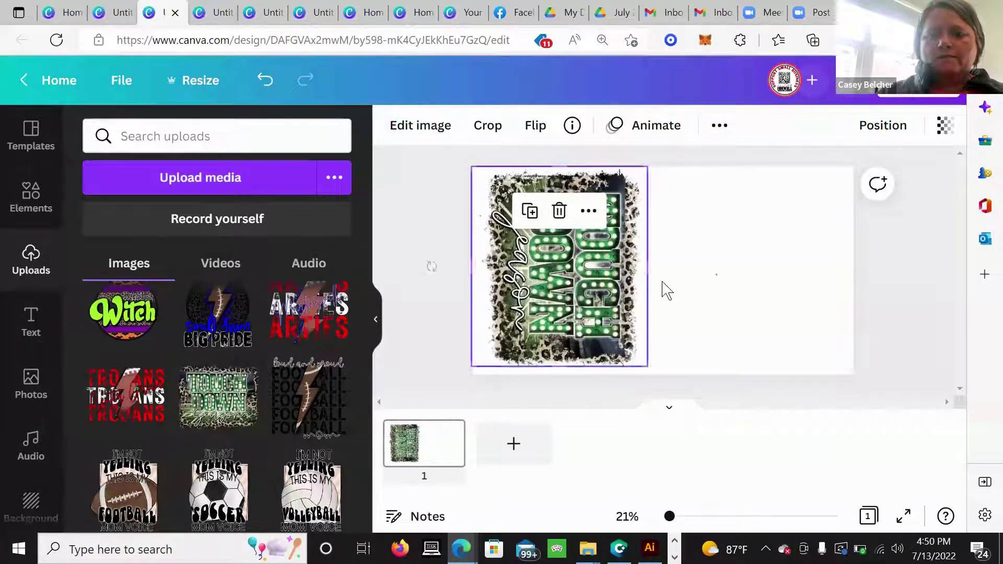
pyautogui.press('Right')
pyautogui.press('Down')
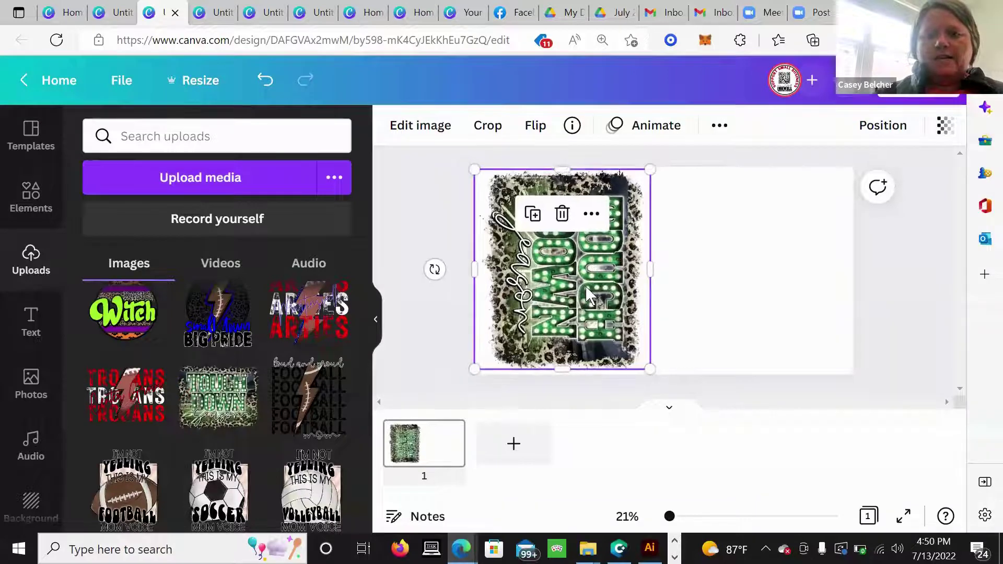
# Duplicate the rotated image and place the copy to the right of the original.
pyautogui.hotkey('ctrl', 'd')
pyautogui.moveTo(676, 291); pyautogui.dragTo(753, 318)
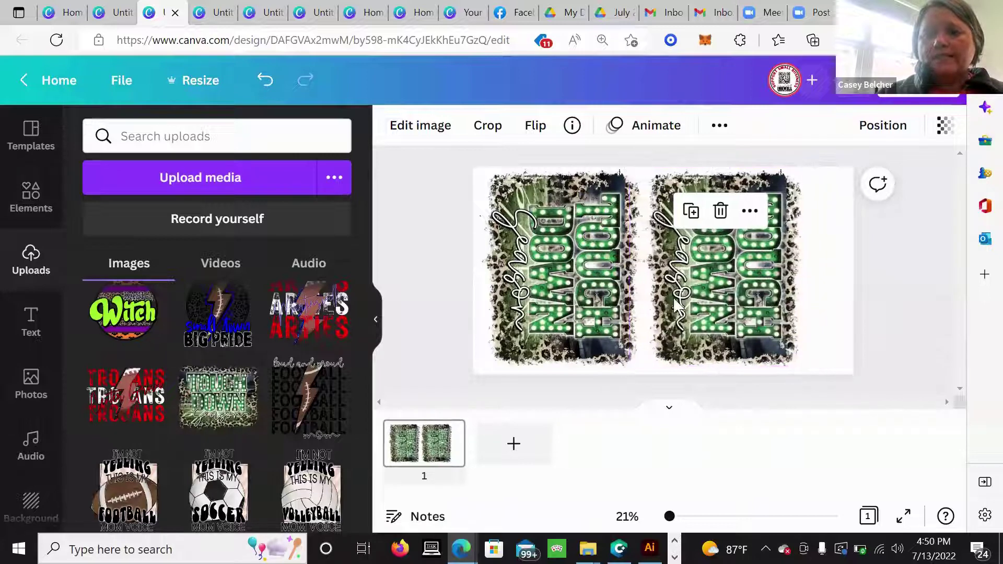
pyautogui.moveTo(680, 272); pyautogui.dragTo(681, 274)
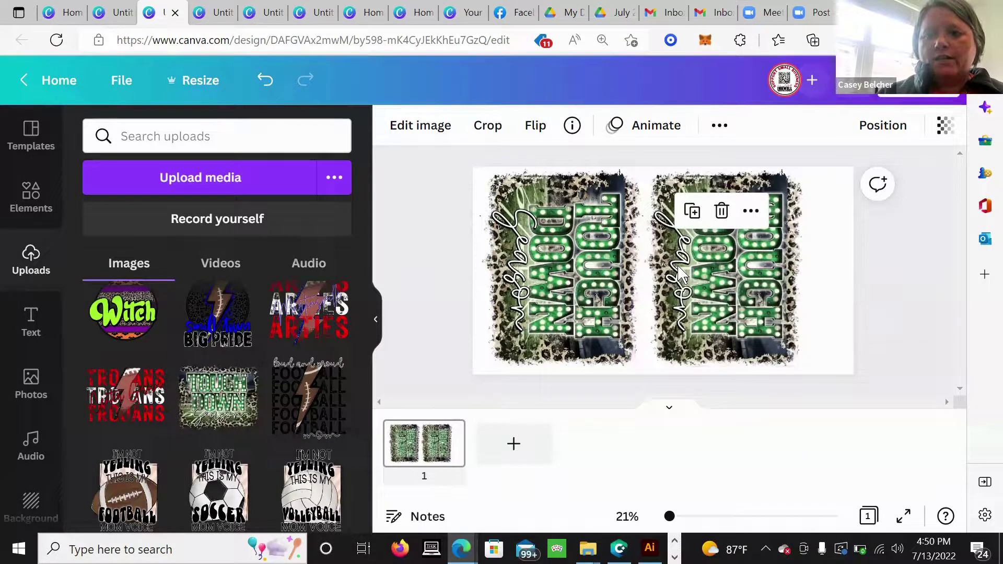
pyautogui.click(923, 332)
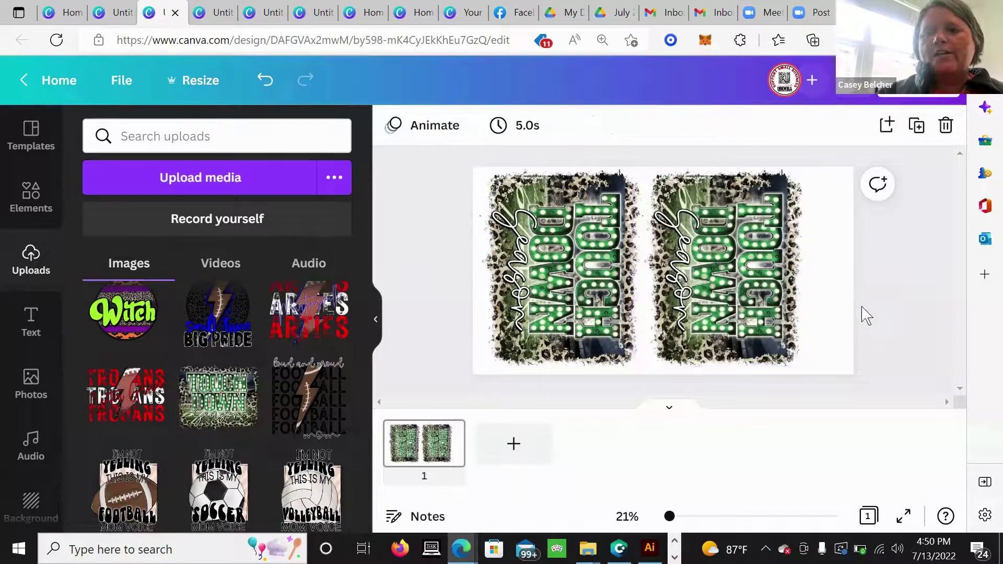
# Make a small copy of the Touchdown Season design, about 3.8 × 3.4 inches.
pyautogui.click(233, 407)
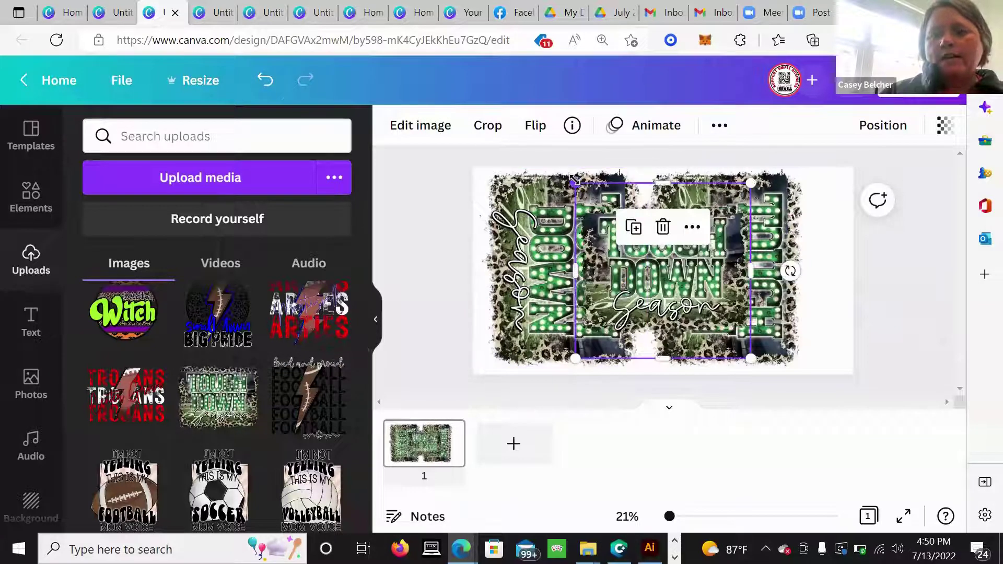
pyautogui.moveTo(648, 225); pyautogui.dragTo(705, 271)
pyautogui.press('Delete')
pyautogui.click(700, 313)
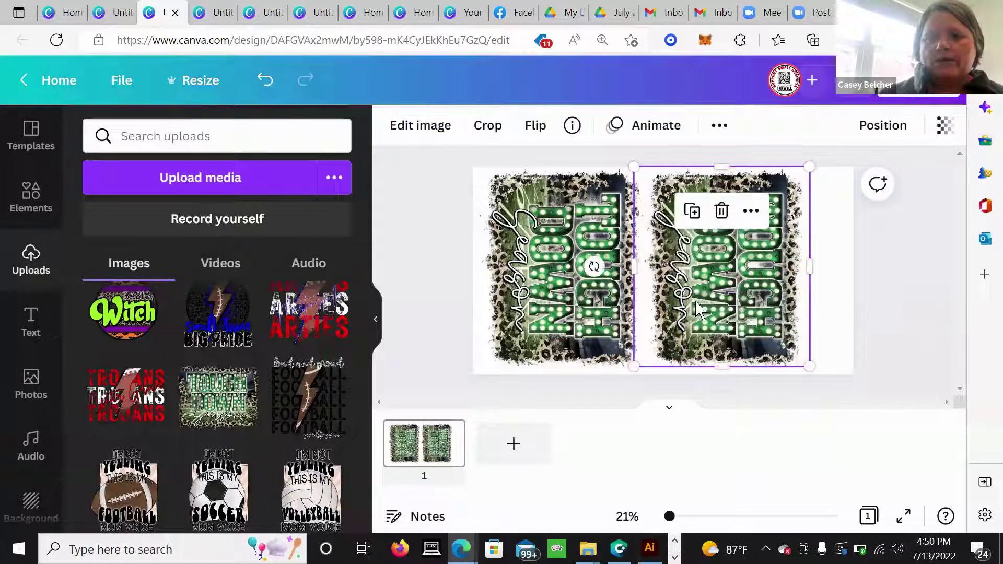
pyautogui.click(581, 282)
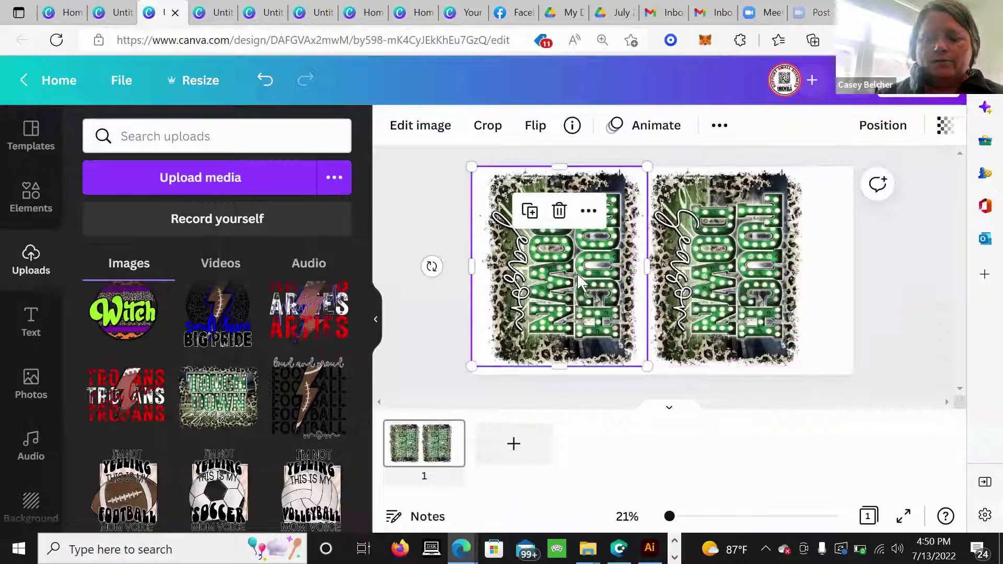
pyautogui.moveTo(579, 281); pyautogui.dragTo(590, 301)
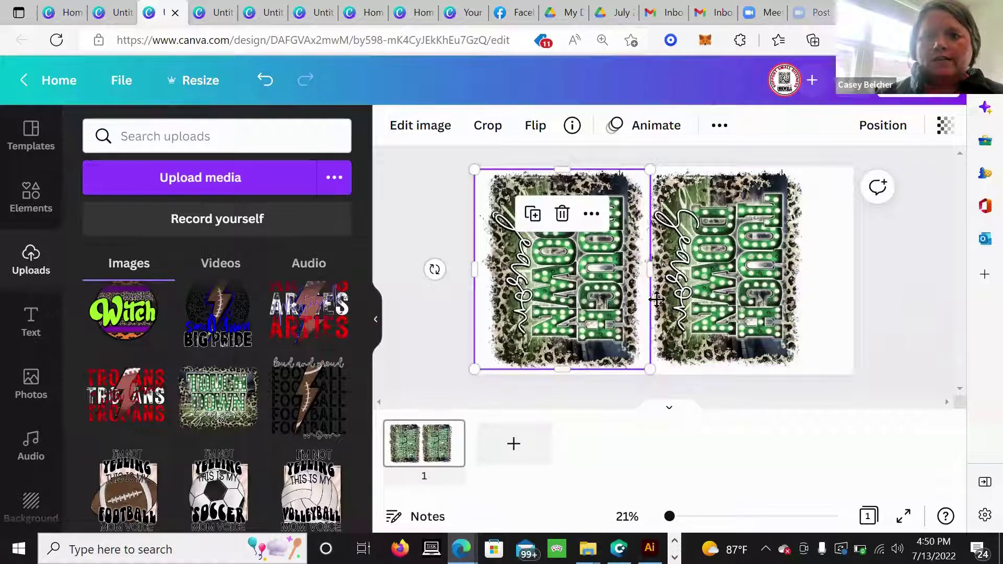
pyautogui.moveTo(656, 299); pyautogui.dragTo(680, 313)
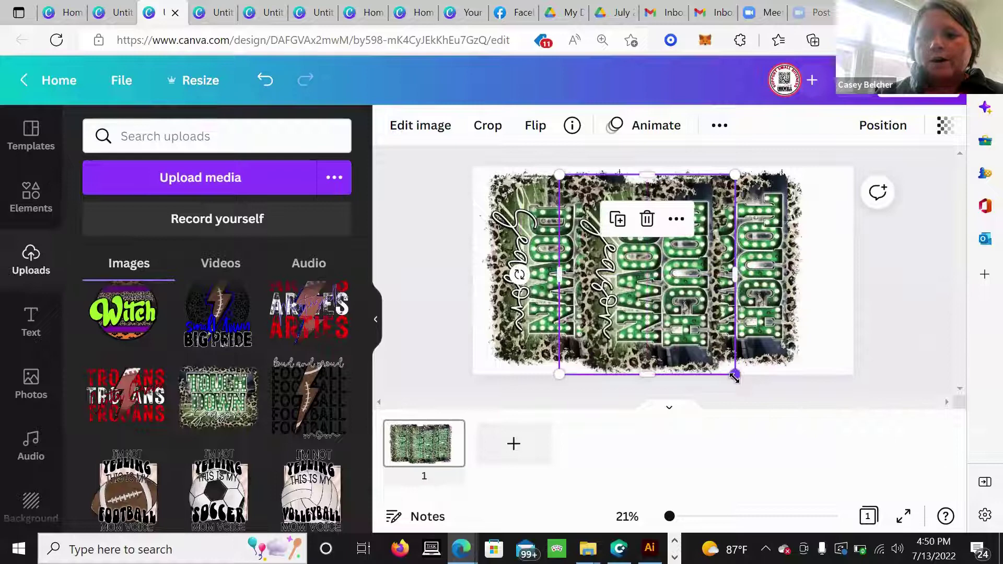
pyautogui.moveTo(734, 377); pyautogui.dragTo(607, 249)
# Move the small copy into the empty strip at the page's right edge.
pyautogui.click(610, 254)
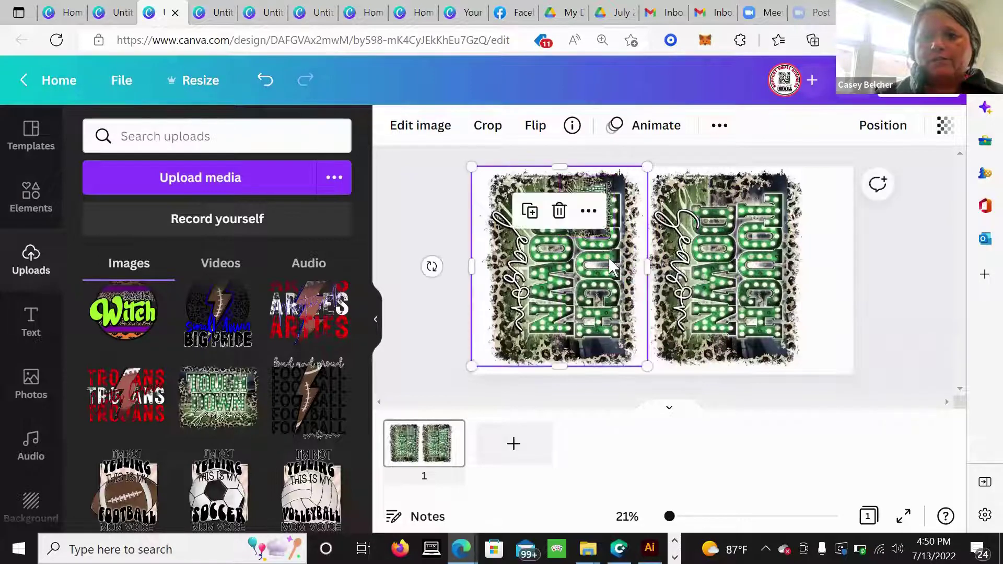
pyautogui.click(408, 259)
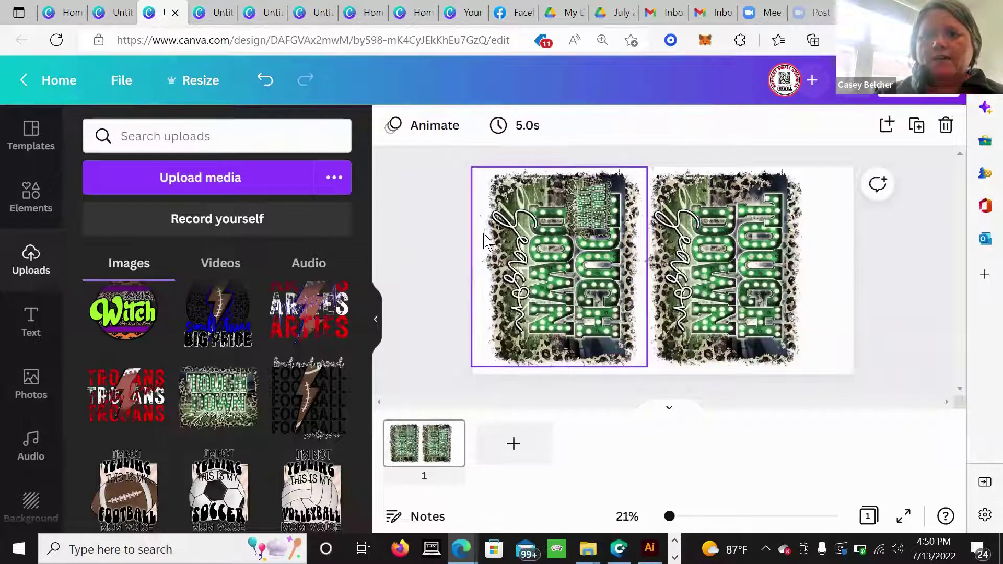
pyautogui.moveTo(582, 205); pyautogui.dragTo(829, 318)
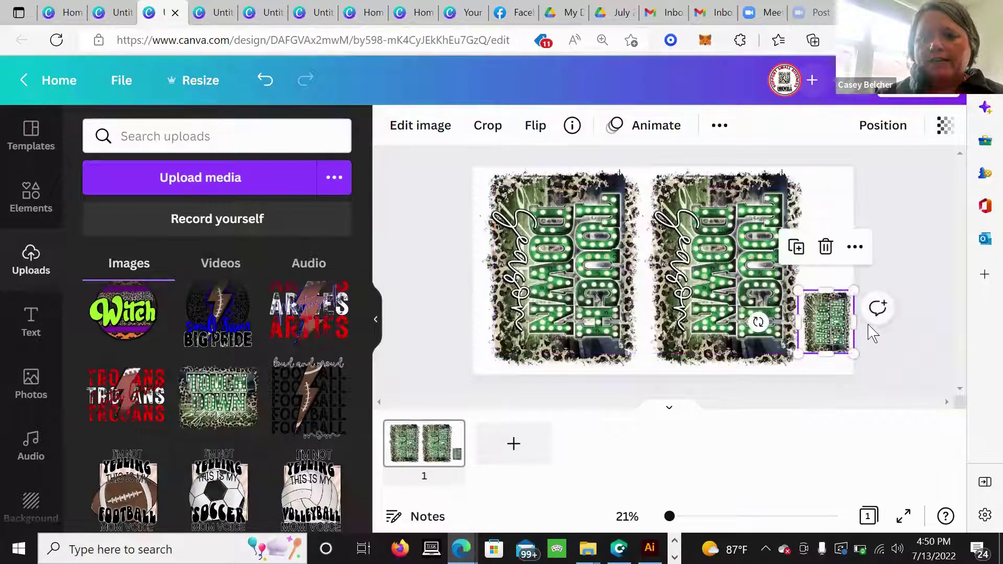
pyautogui.click(856, 345)
# Duplicate the small copy and stack the duplicate directly above it.
pyautogui.click(834, 338)
pyautogui.hotkey('ctrl', 'd')
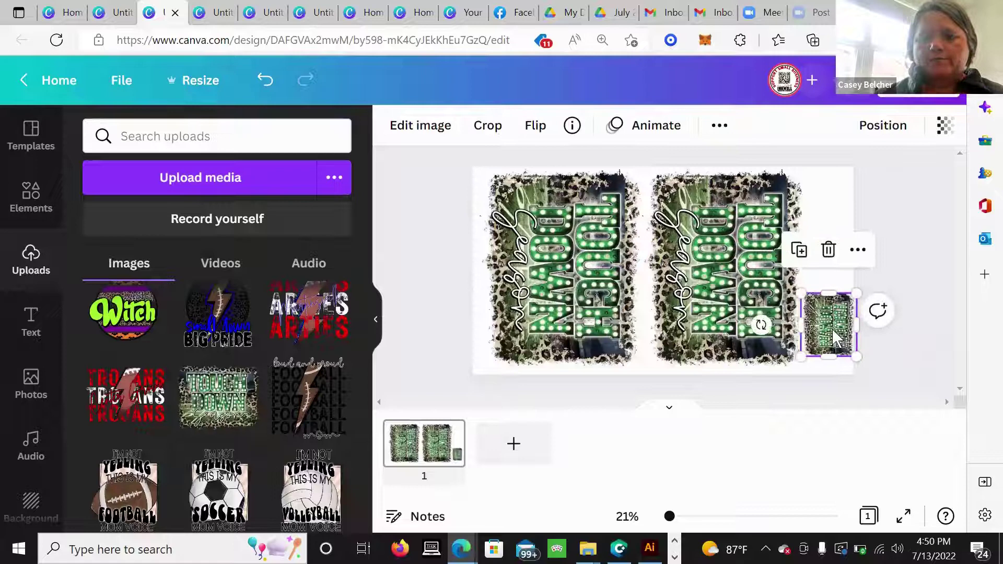
pyautogui.moveTo(825, 288); pyautogui.dragTo(827, 245)
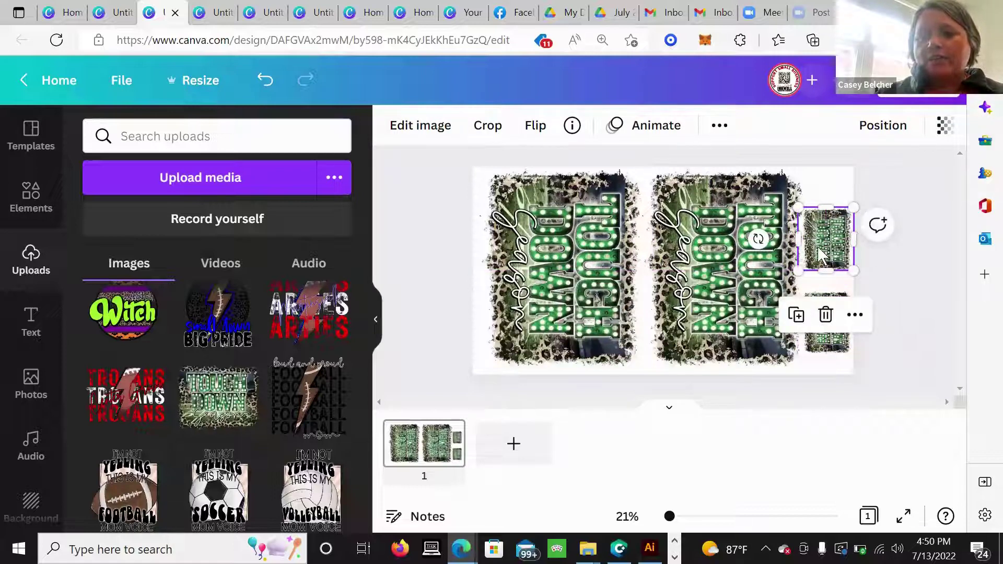
pyautogui.hotkey('shift', 'Up')
pyautogui.hotkey('shift', 'Up')
pyautogui.hotkey('shift', 'Up')
pyautogui.hotkey('shift', 'Up')
pyautogui.hotkey('shift', 'Up')
pyautogui.hotkey('shift', 'Up')
pyautogui.hotkey('shift', 'Up')
pyautogui.hotkey('shift', 'Up')
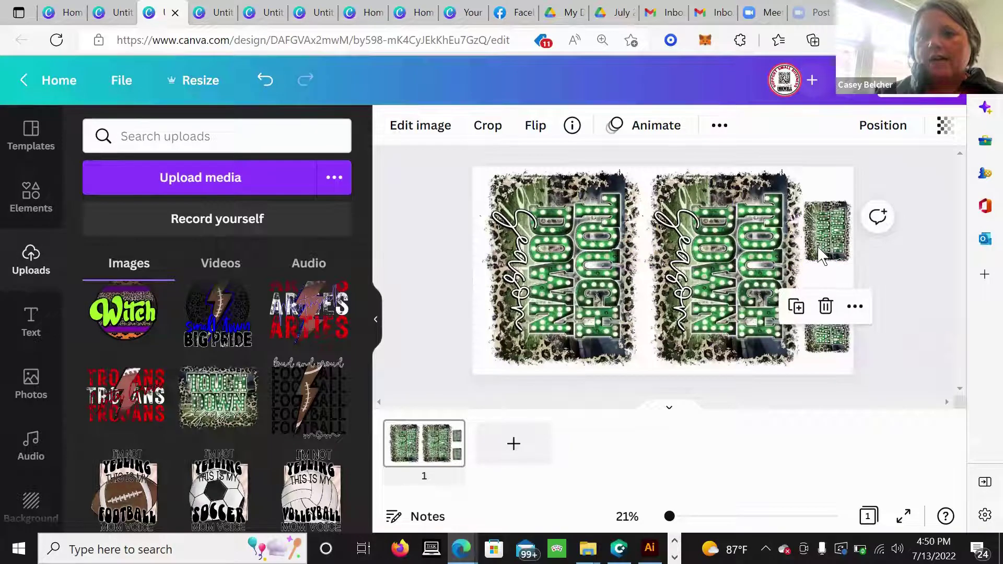
# Nudge the second large design and the lower small copy slightly left.
pyautogui.click(759, 282)
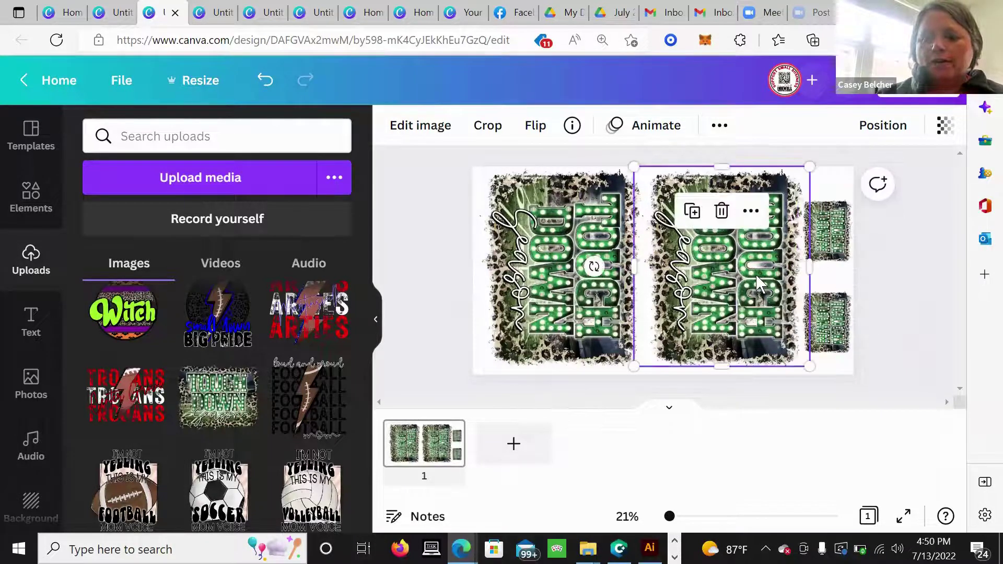
pyautogui.hotkey('shift', 'Left')
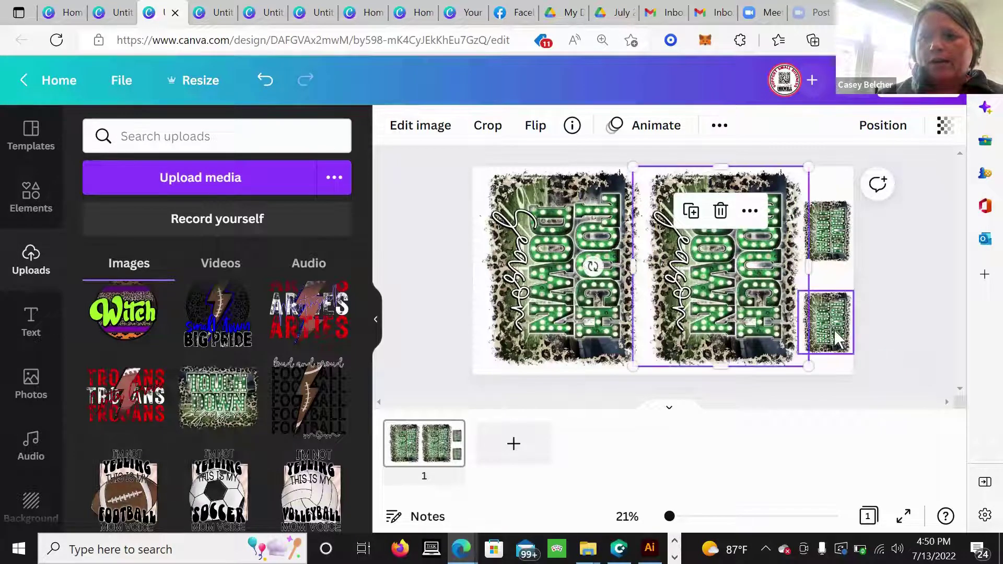
pyautogui.click(833, 338)
pyautogui.hotkey('shift', 'Left')
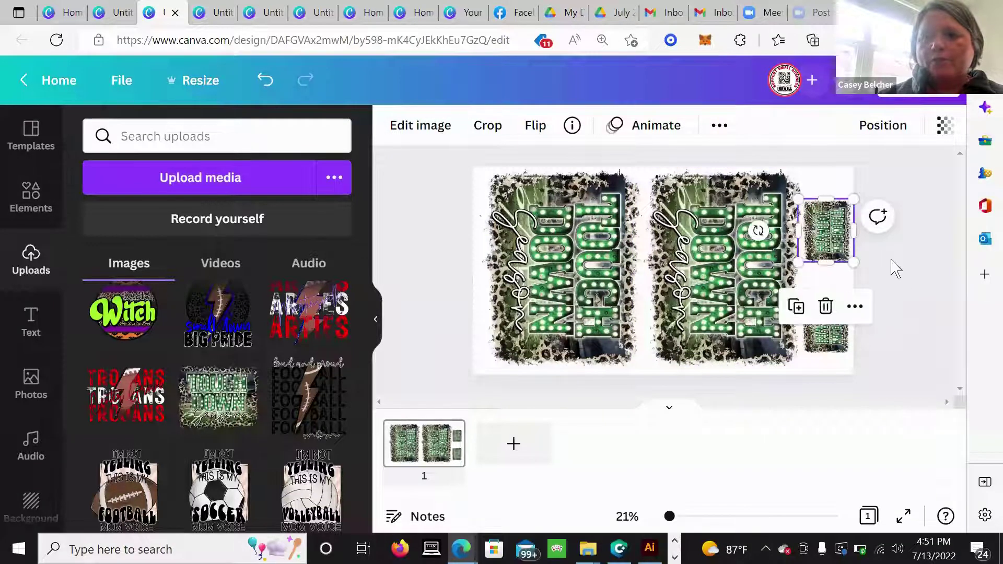
pyautogui.click(906, 284)
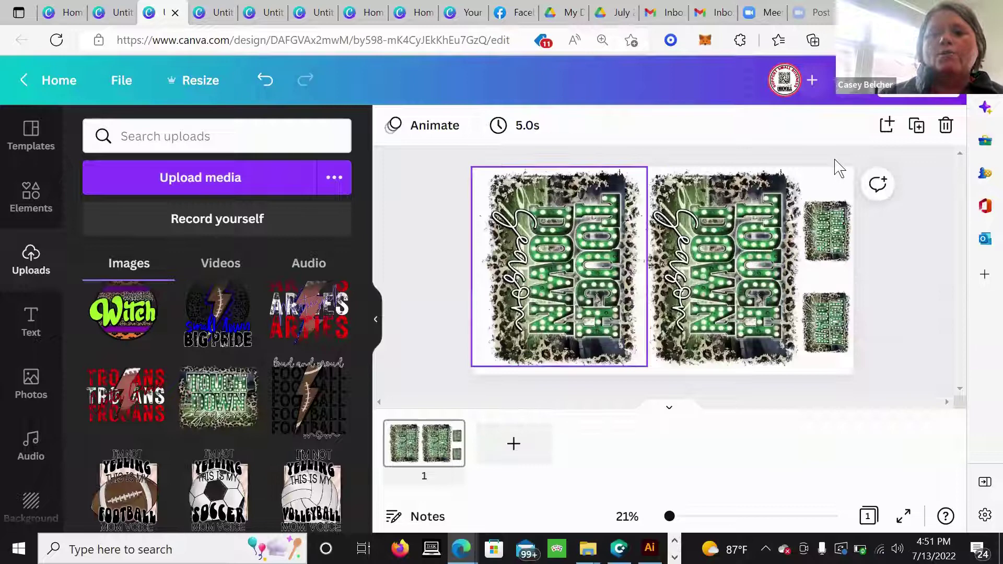
# Download the sheet as a transparent-background PNG saved as 'gang 1.png'.
pyautogui.click(894, 90)
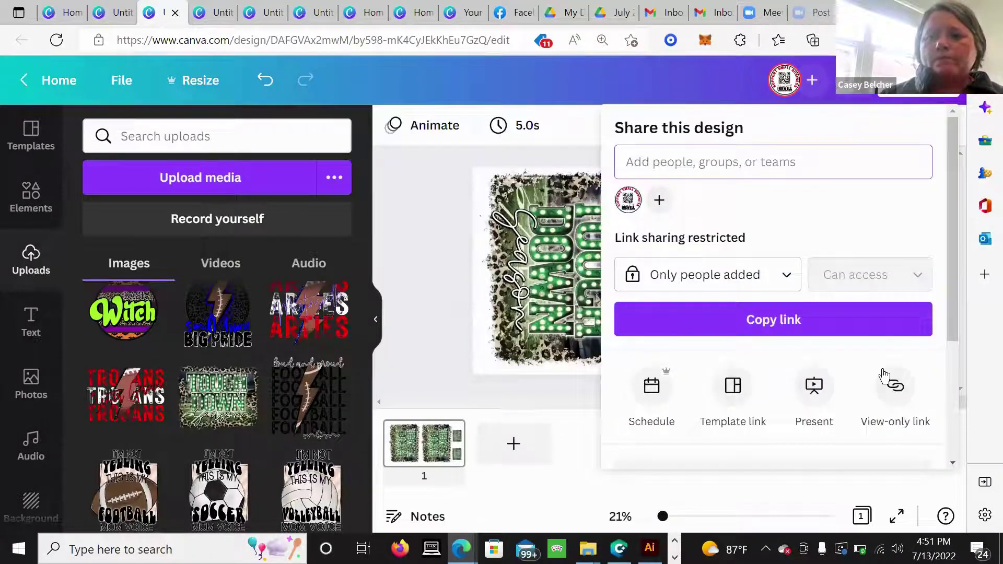
pyautogui.scroll(-3, 882, 375)
pyautogui.click(854, 394)
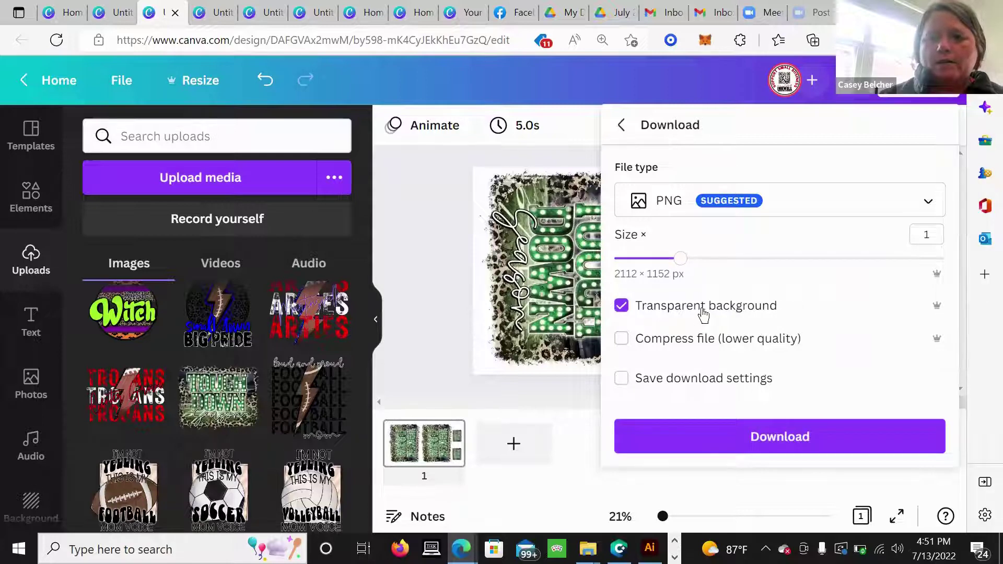
pyautogui.click(759, 435)
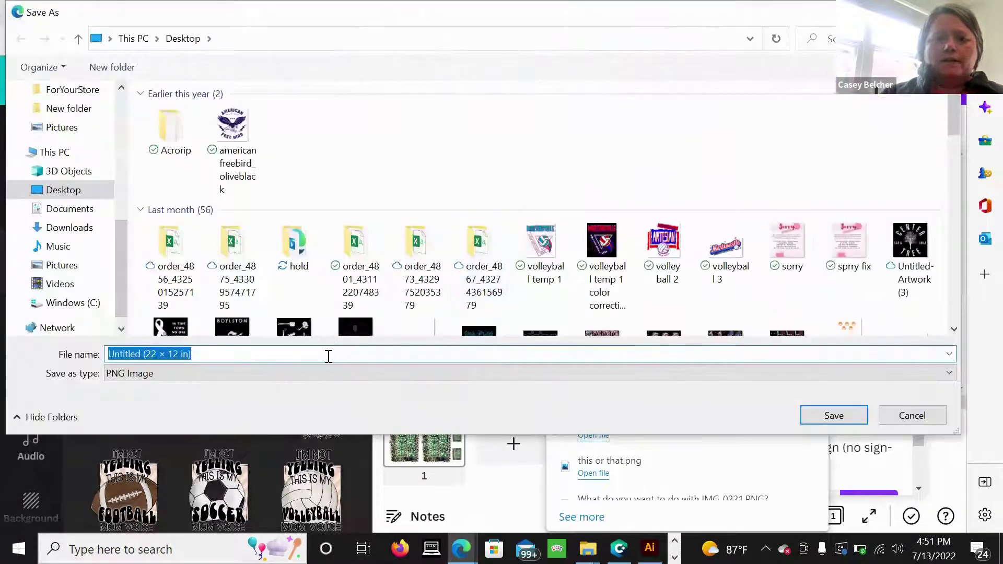
pyautogui.click(327, 356)
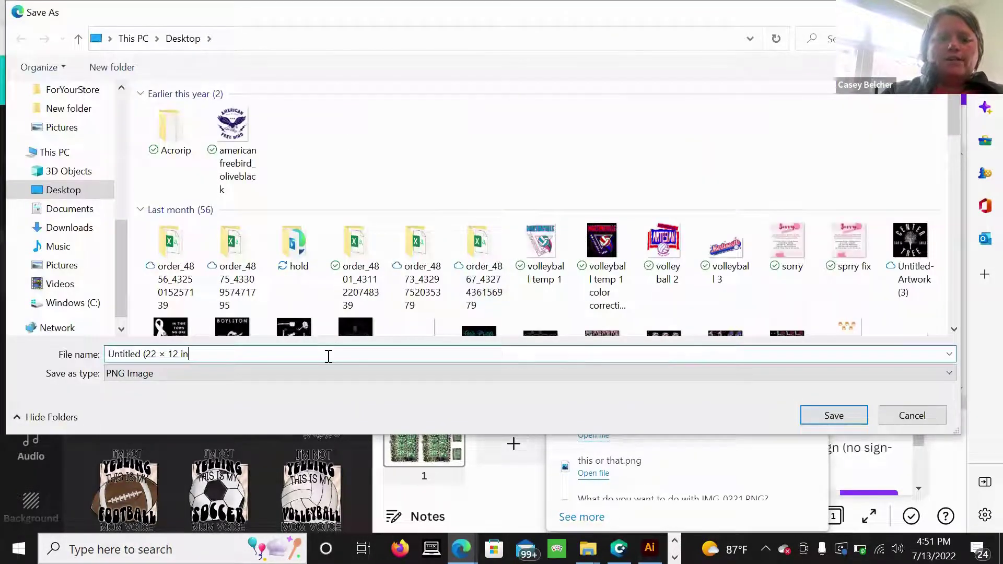
pyautogui.press('BackSpace')
pyautogui.press('BackSpace')
pyautogui.press('BackSpace')
pyautogui.press('BackSpace')
pyautogui.press('BackSpace')
pyautogui.press('BackSpace')
pyautogui.press('BackSpace')
pyautogui.press('BackSpace')
pyautogui.press('BackSpace')
pyautogui.press('BackSpace')
pyautogui.press('BackSpace')
pyautogui.press('BackSpace')
pyautogui.press('BackSpace')
pyautogui.press('BackSpace')
pyautogui.press('BackSpace')
pyautogui.press('BackSpace')
pyautogui.press('BackSpace')
pyautogui.press('BackSpace')
pyautogui.press('BackSpace')
pyautogui.press('BackSpace')
pyautogui.write('ga')
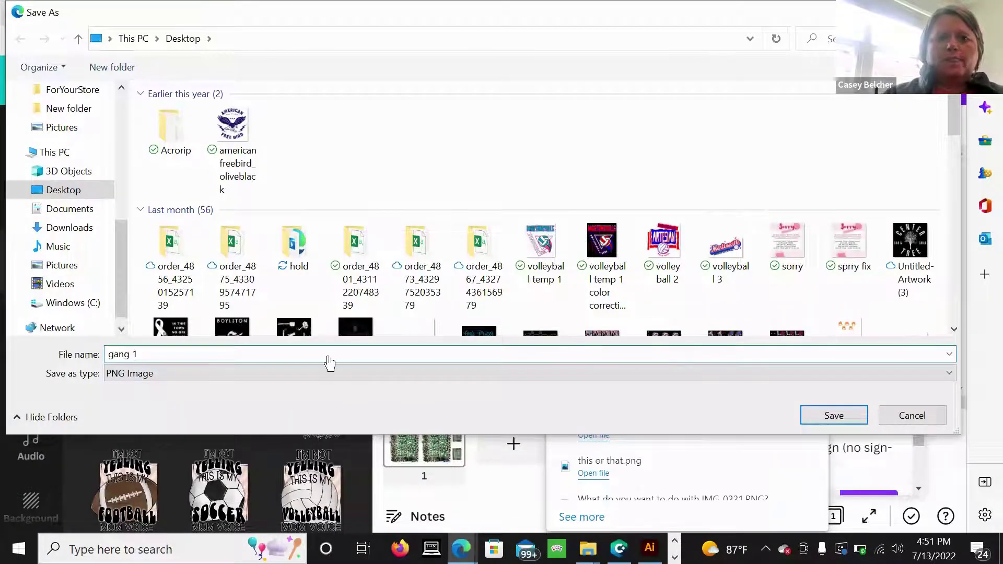
pyautogui.write('ng 1')
pyautogui.press('Return')
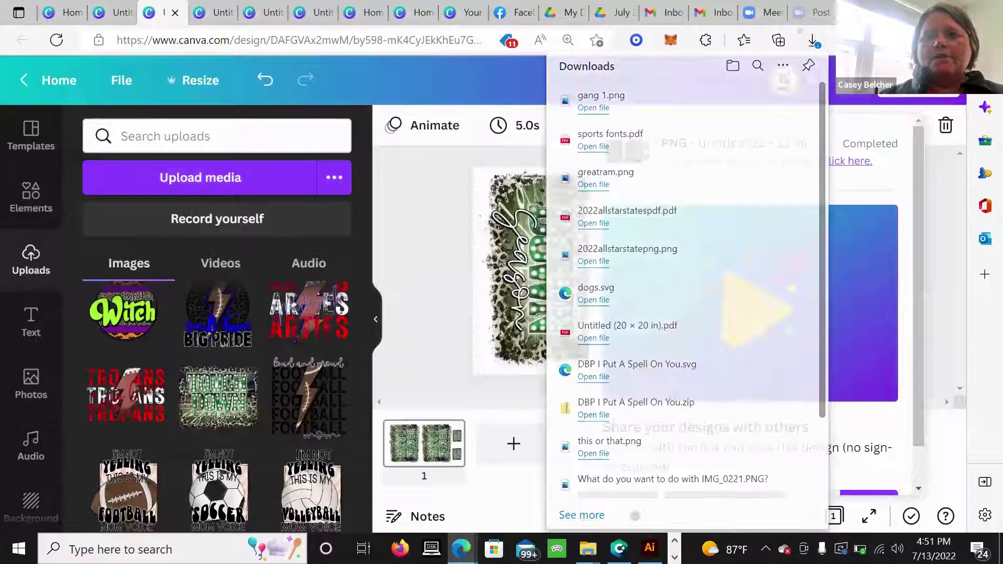
pyautogui.hotkey('ctrl', 't')
pyautogui.click(343, 46)
pyautogui.write('w')
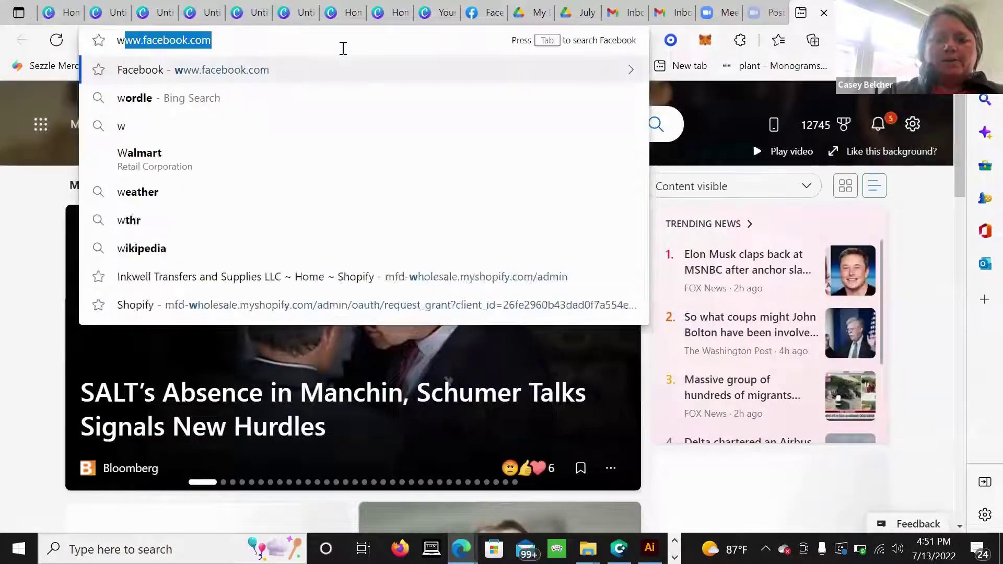
pyautogui.write('www.')
pyautogui.press('BackSpace')
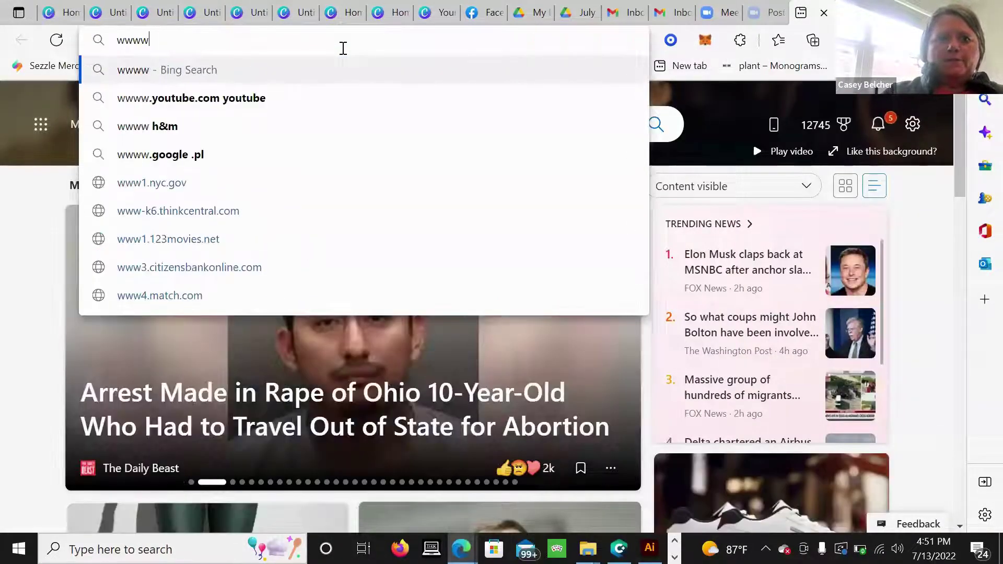
pyautogui.press('BackSpace')
pyautogui.write('.inkk')
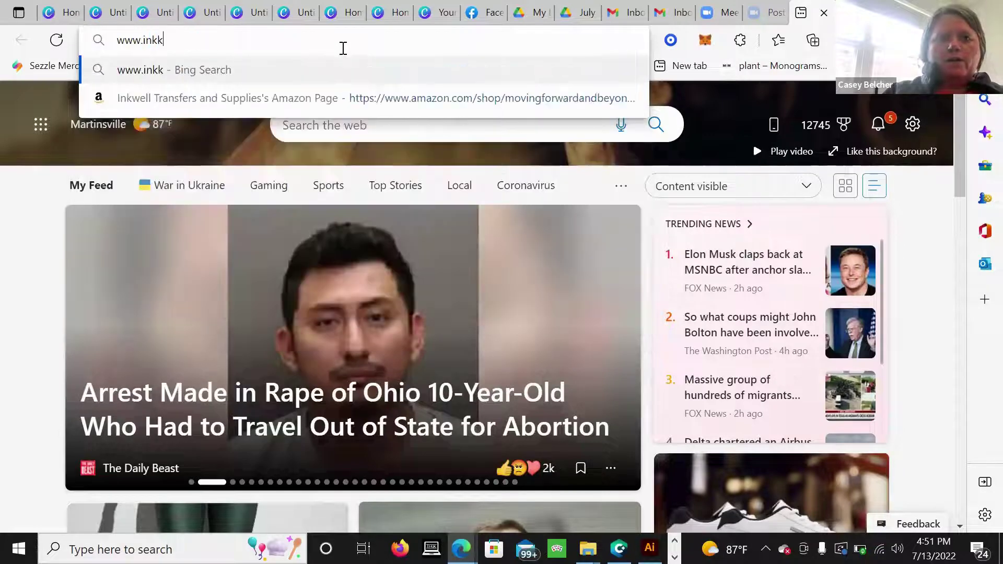
pyautogui.press('BackSpace')
pyautogui.write('transf')
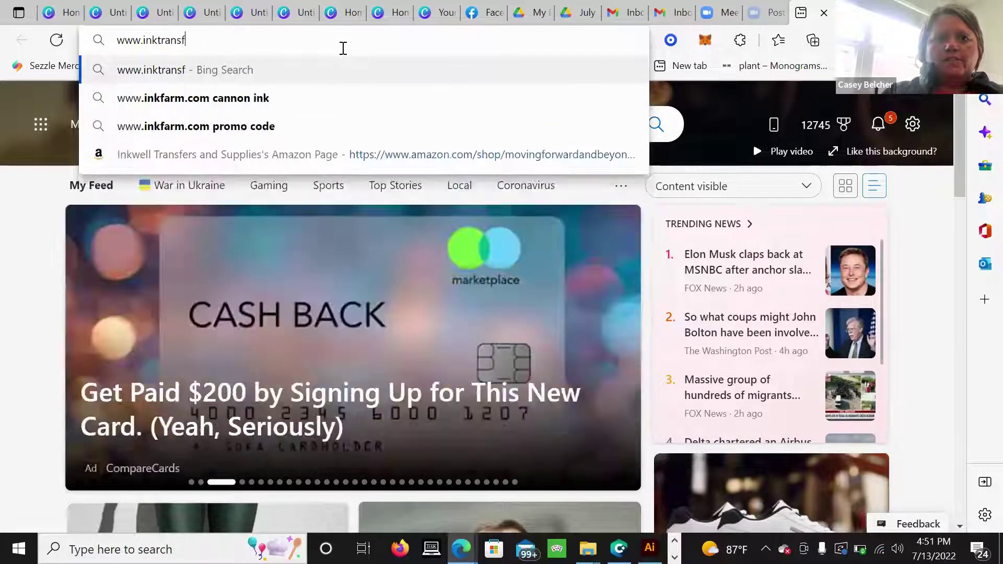
pyautogui.press('BackSpace')
pyautogui.press('BackSpace')
pyautogui.press('BackSpace')
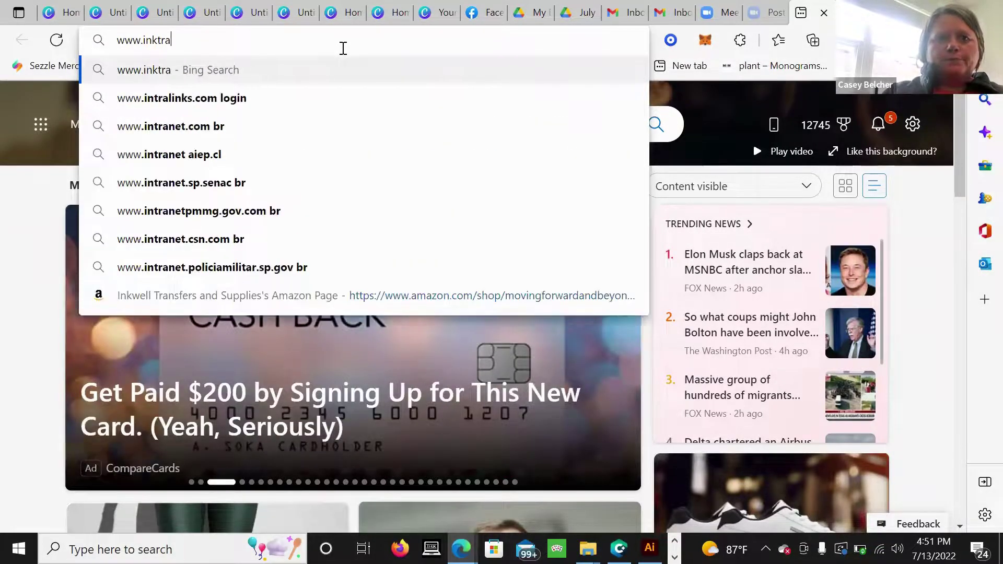
pyautogui.write('nsfers.com')
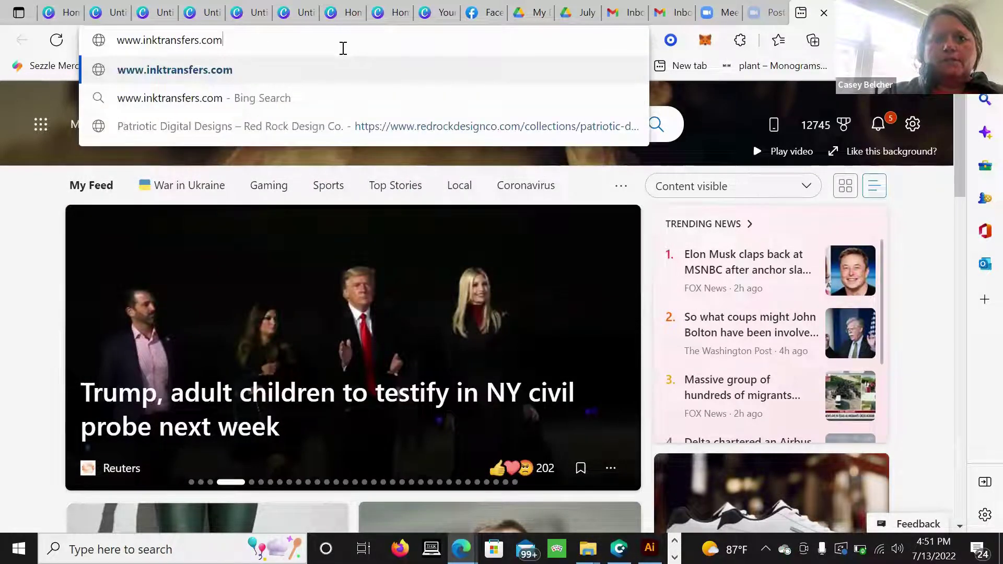
pyautogui.press('Return')
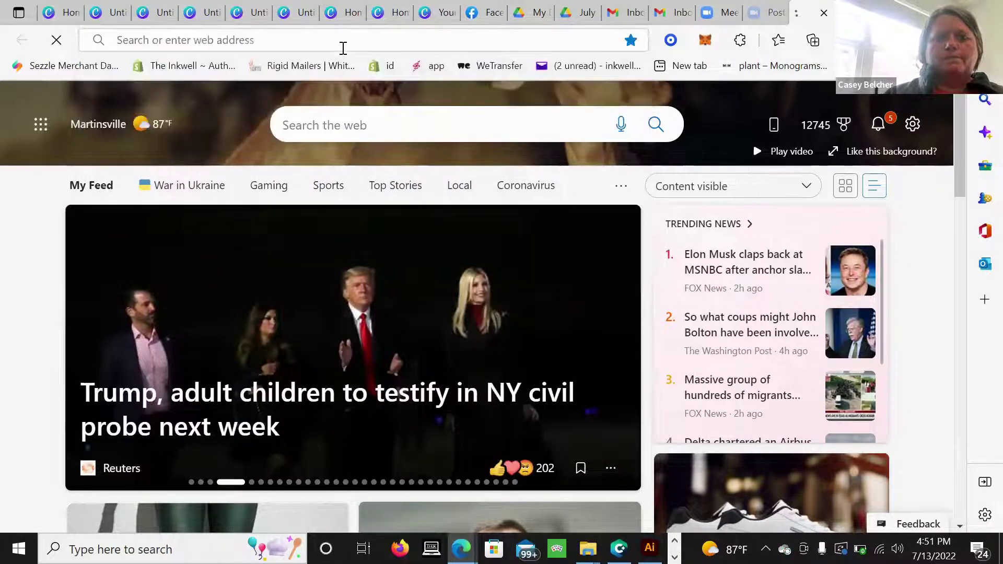
pyautogui.click(234, 40)
pyautogui.press('BackSpace')
pyautogui.write('www.in')
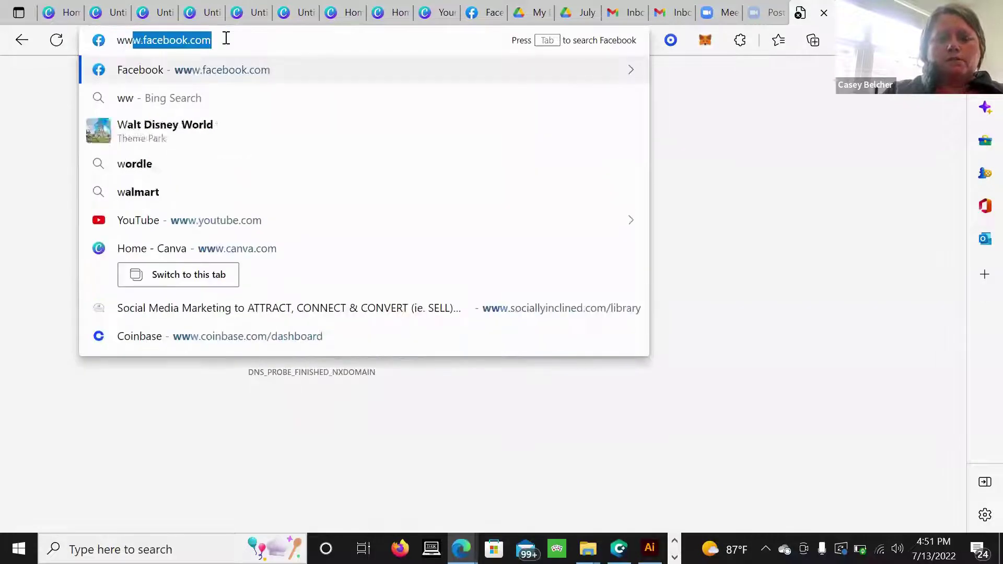
pyautogui.write('k')
pyautogui.press('Return')
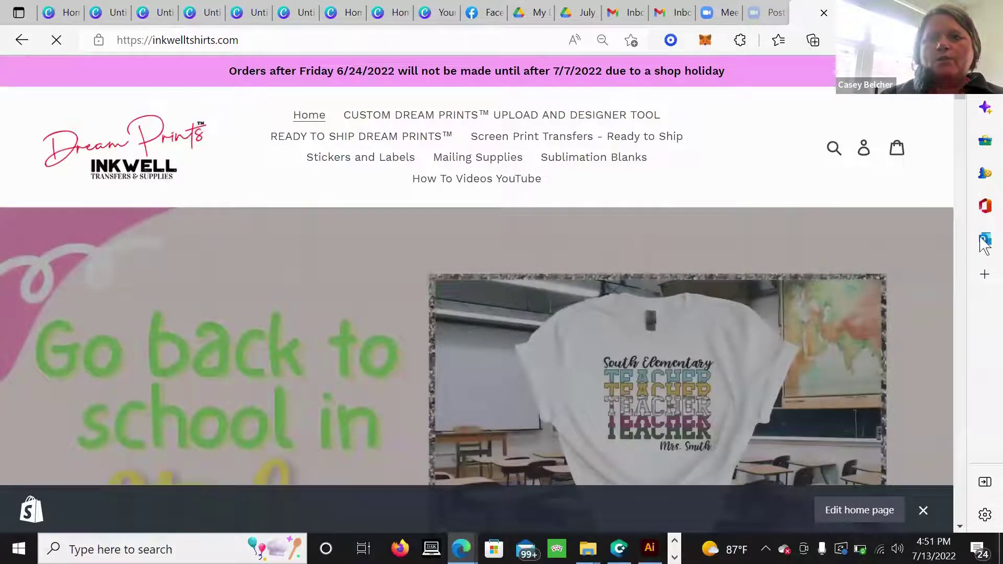
# Go to Custom Dream Prints and open the Blank Dream Prints Designer Tool 22x12 sheet gang product.
pyautogui.moveTo(963, 101); pyautogui.dragTo(952, 119)
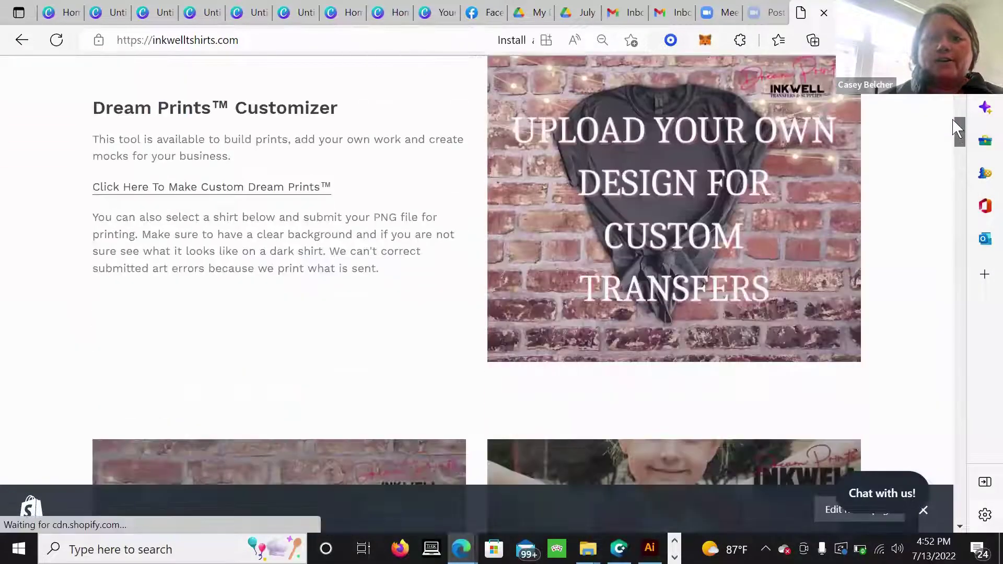
pyautogui.click(283, 219)
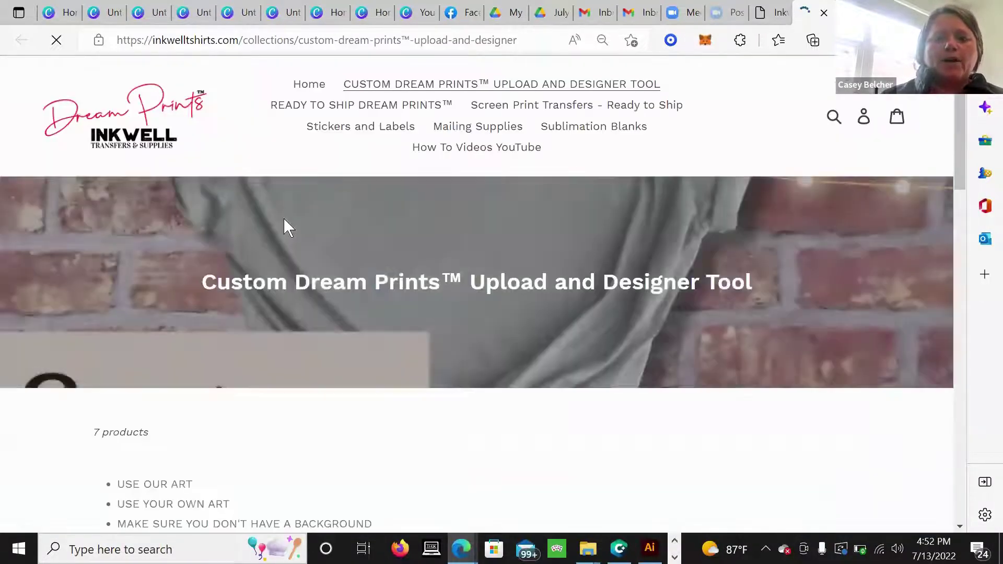
pyautogui.click(960, 526)
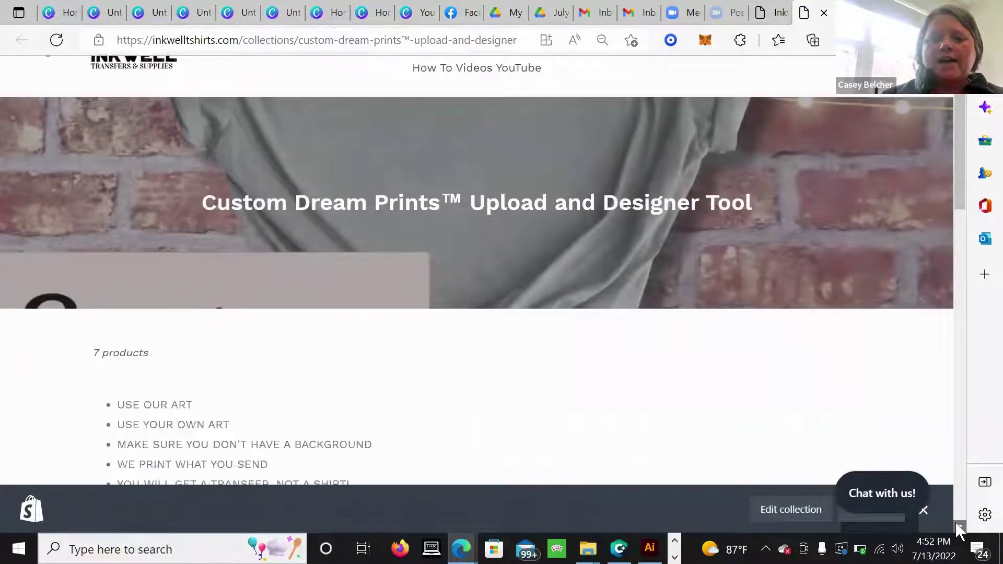
pyautogui.scroll(-14, 955, 522)
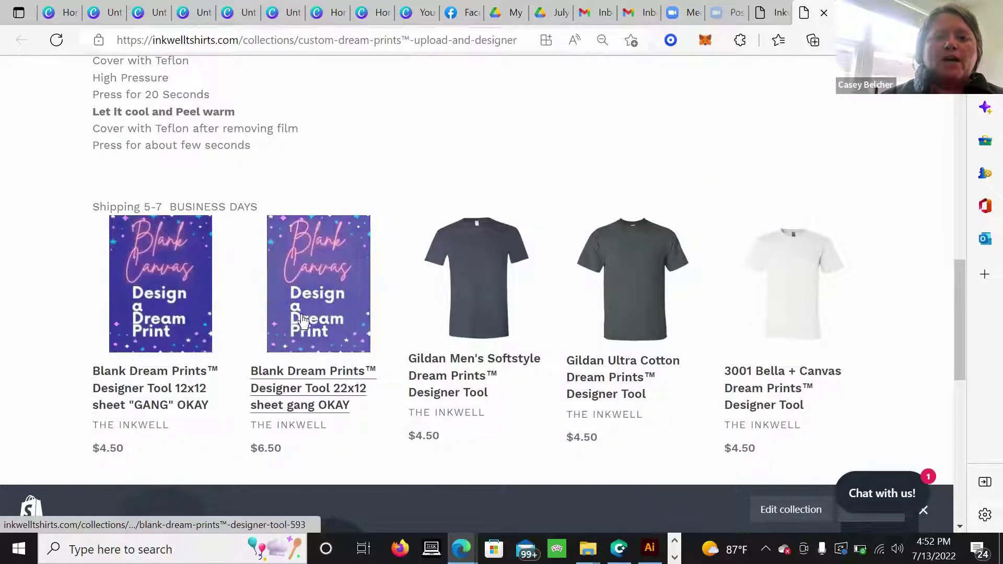
pyautogui.click(321, 306)
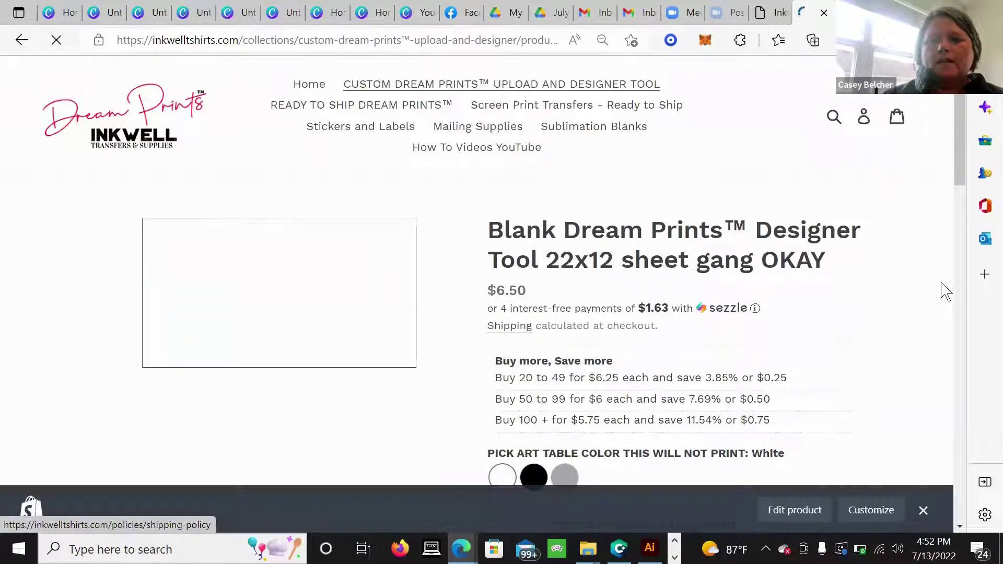
pyautogui.scroll(-3, 958, 529)
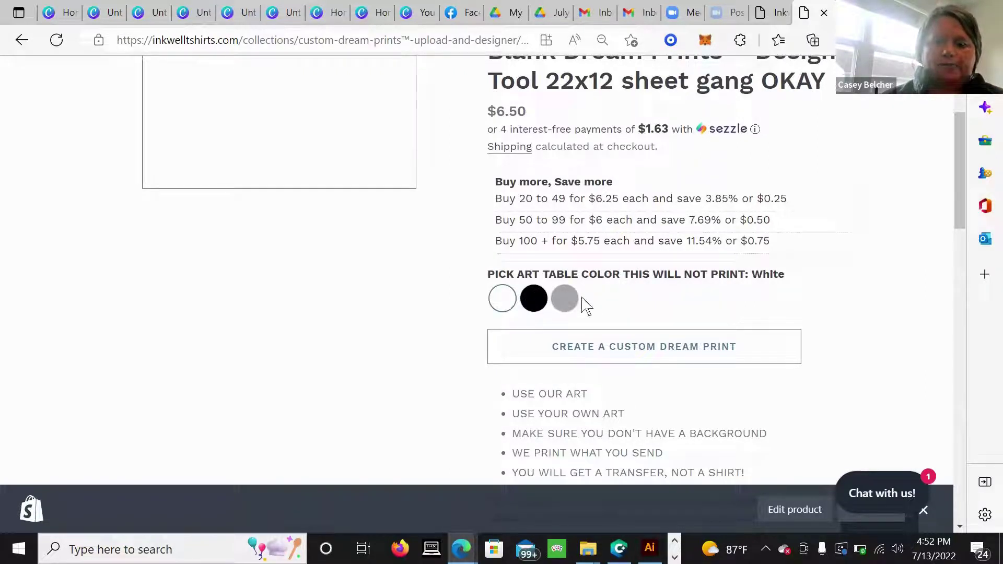
# Start a custom Dream Print and choose to upload an image file.
pyautogui.click(610, 360)
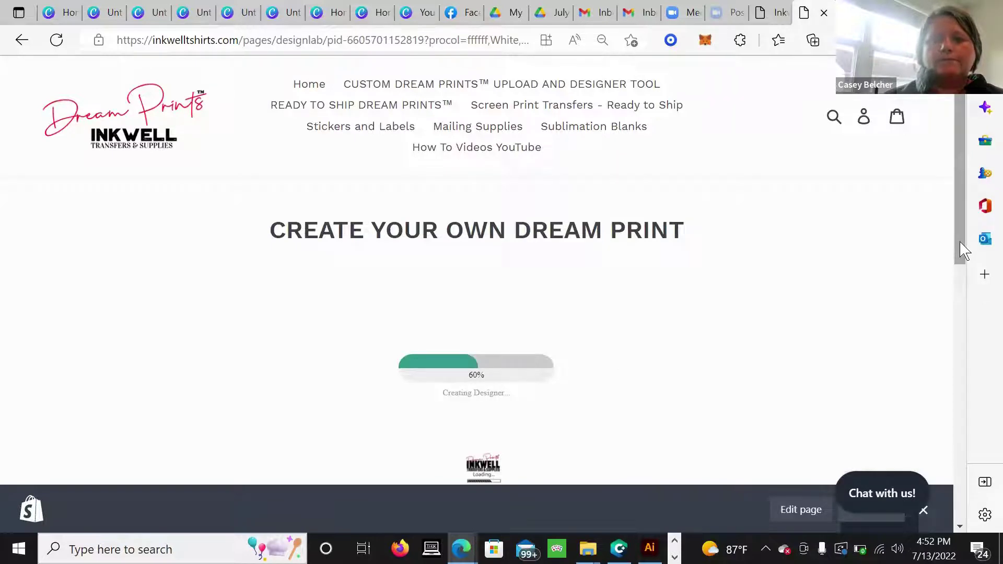
pyautogui.moveTo(964, 248); pyautogui.dragTo(962, 320)
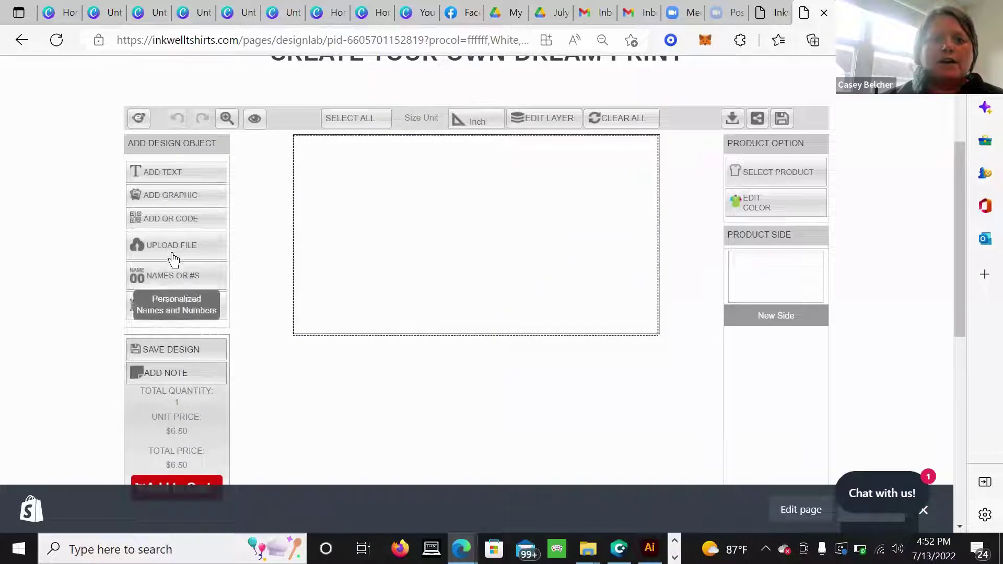
pyautogui.click(175, 247)
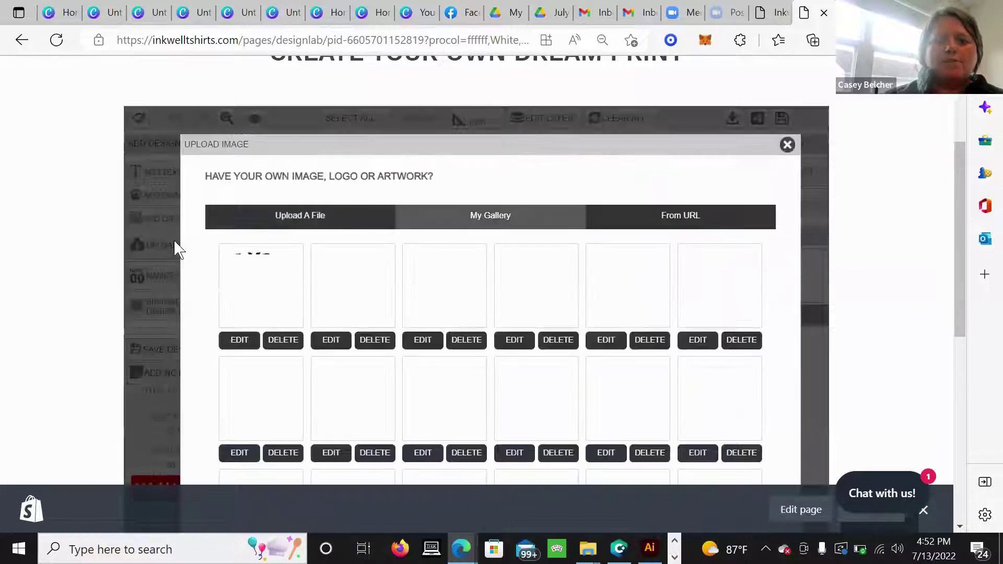
pyautogui.click(312, 225)
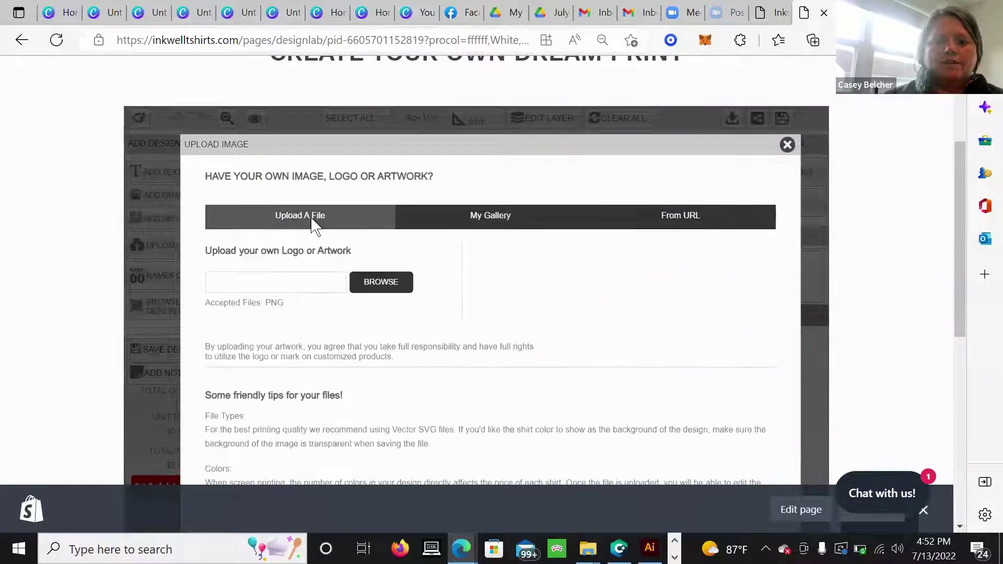
# Browse to the Desktop, pick gang 1 and upload it.
pyautogui.click(384, 285)
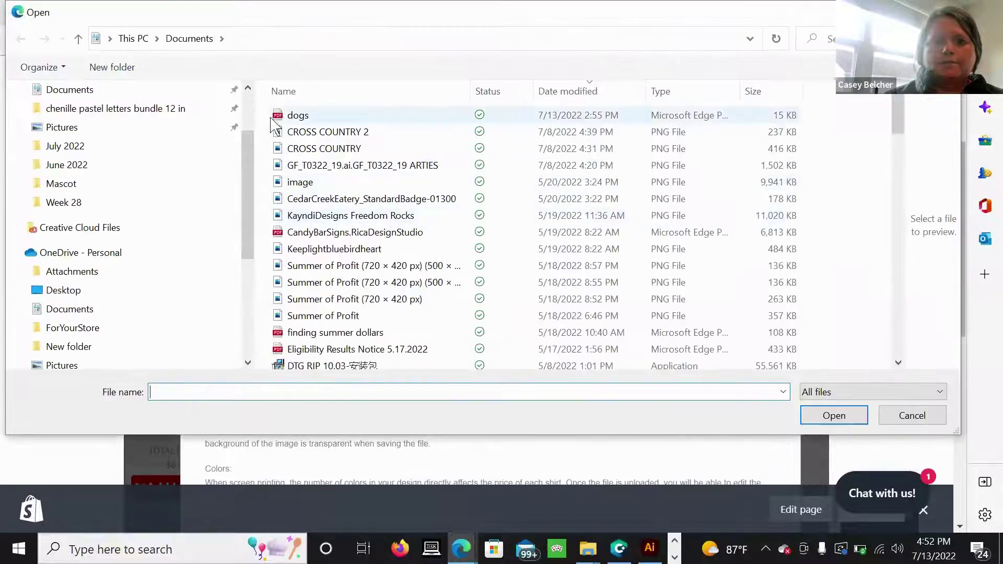
pyautogui.scroll(3, 239, 152)
pyautogui.click(196, 141)
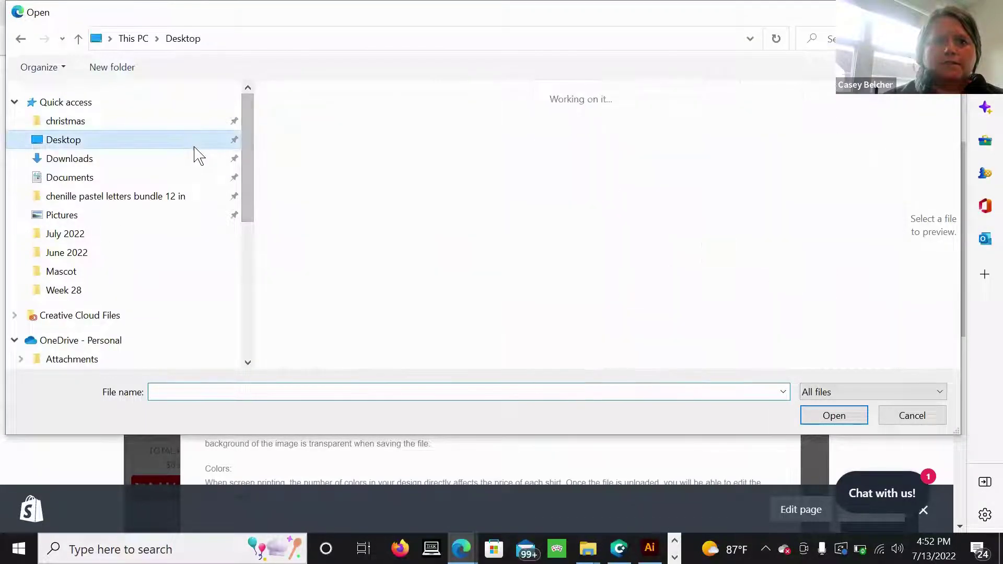
pyautogui.scroll(-3, 899, 359)
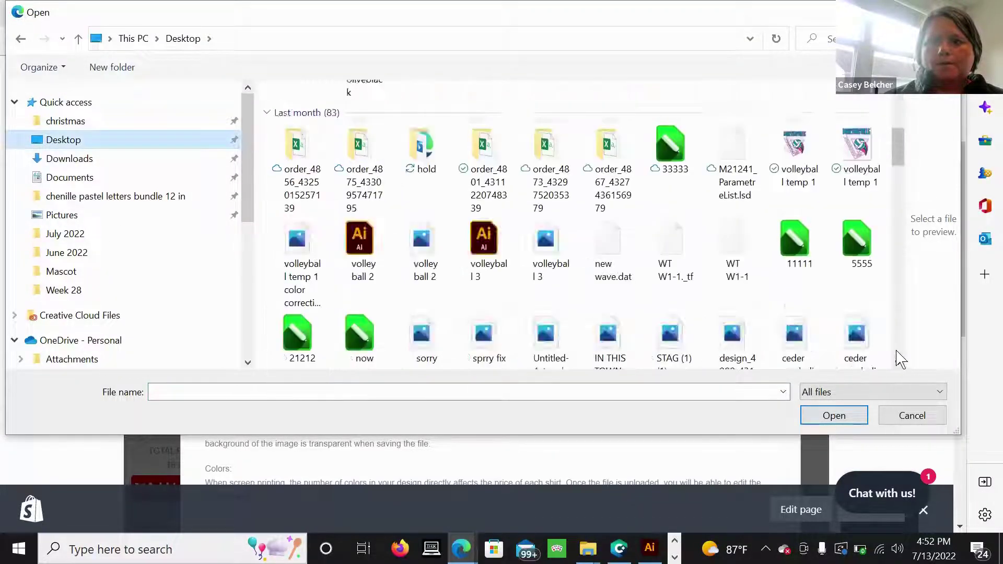
pyautogui.scroll(-15, 899, 359)
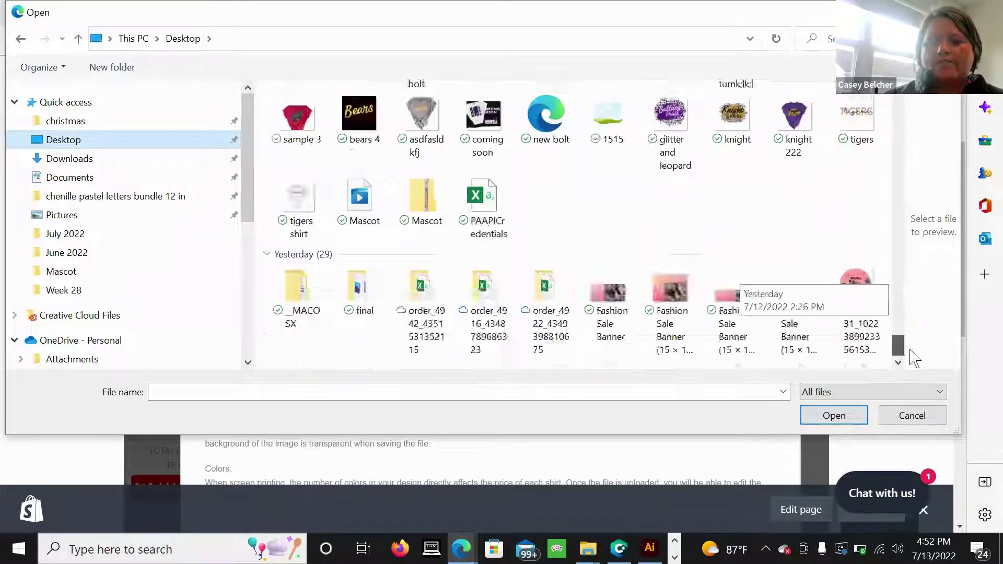
pyautogui.click(734, 303)
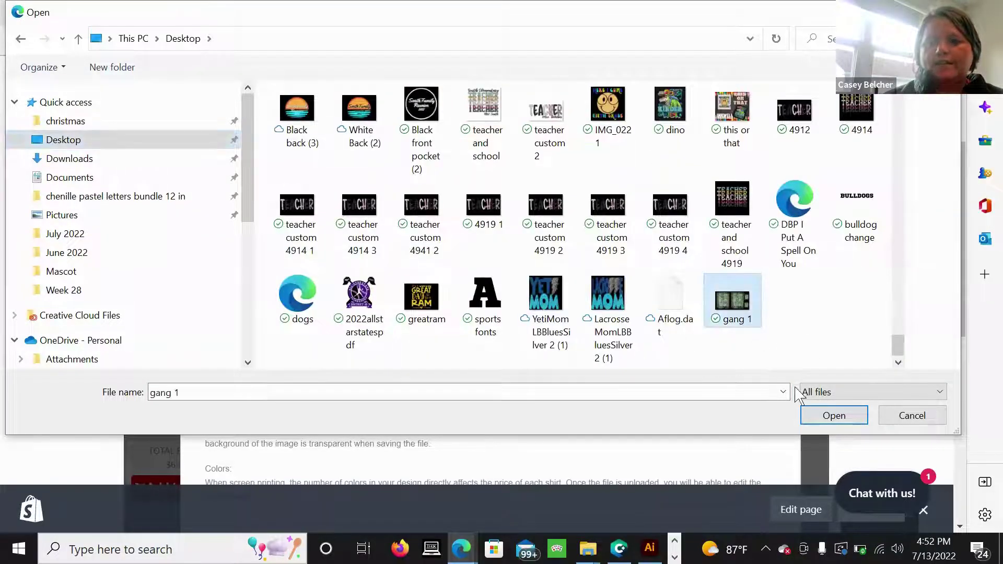
pyautogui.click(833, 416)
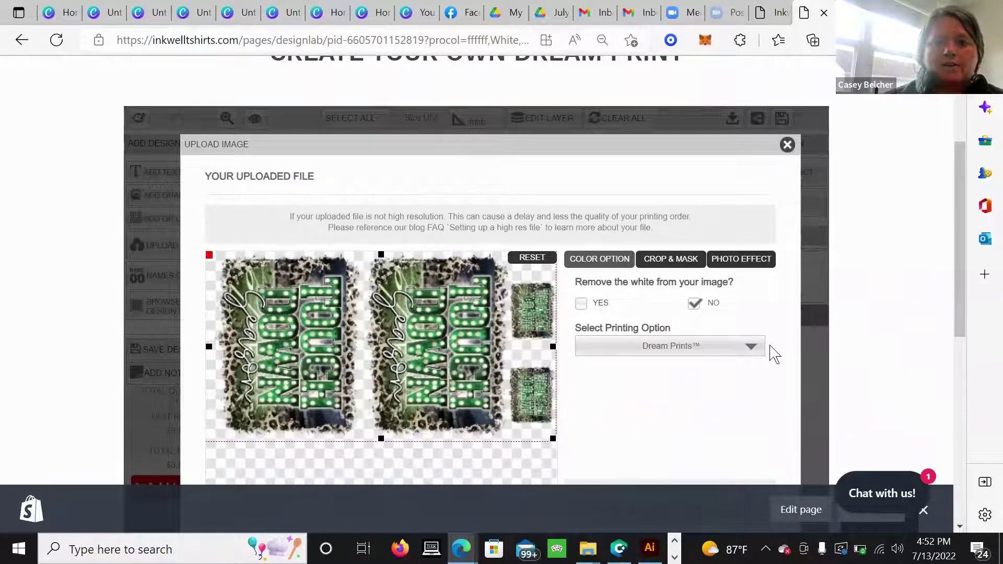
# Drag the gang 1 image around in the upload preview, then reset its position and size.
pyautogui.scroll(-2, 682, 410)
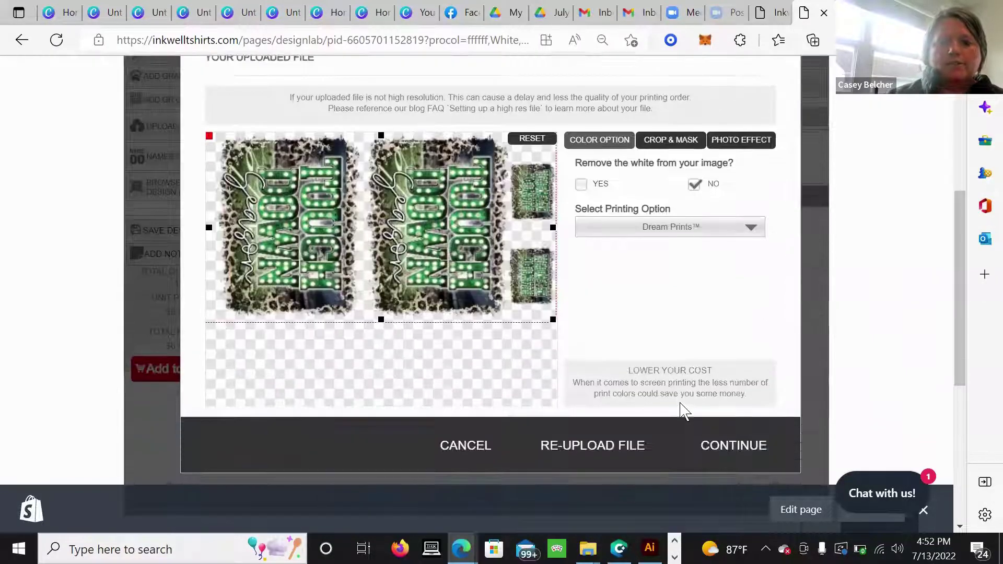
pyautogui.click(395, 291)
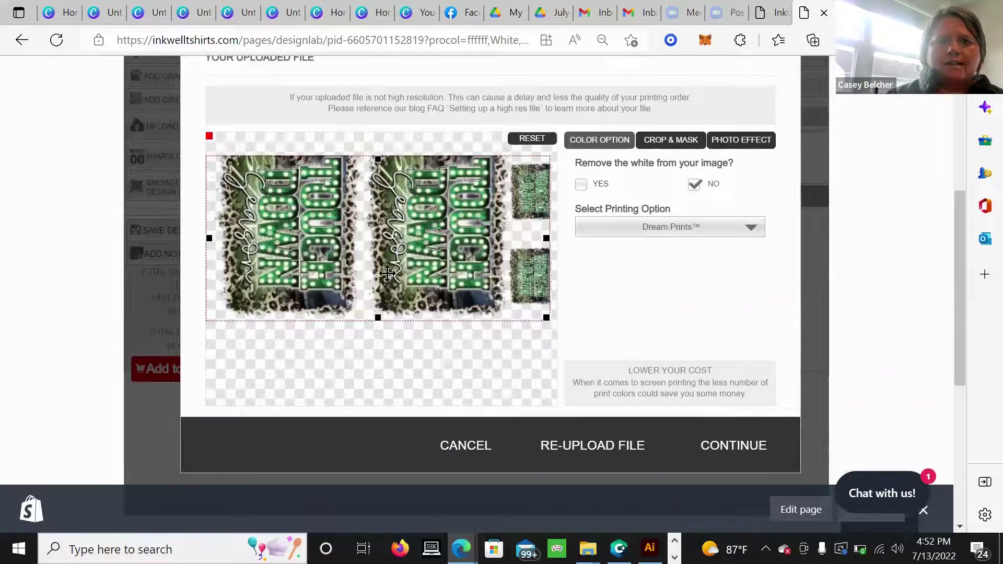
pyautogui.moveTo(391, 195); pyautogui.dragTo(393, 169)
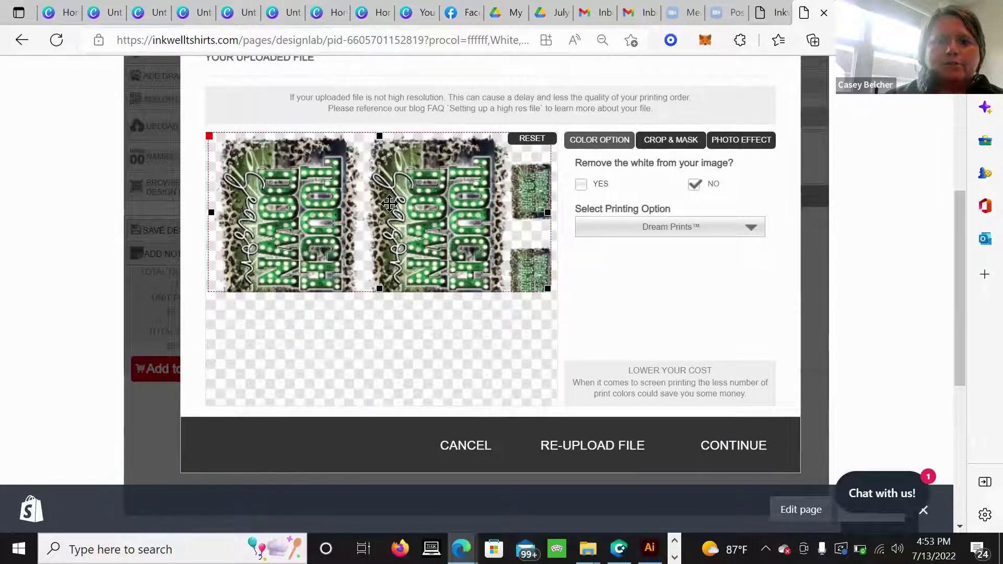
pyautogui.moveTo(389, 204); pyautogui.dragTo(401, 237)
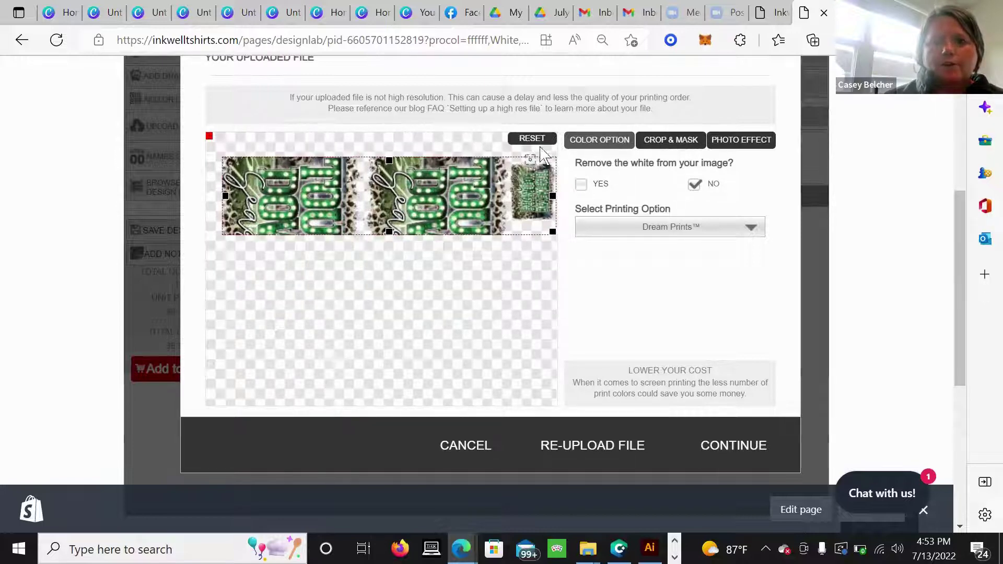
pyautogui.click(538, 140)
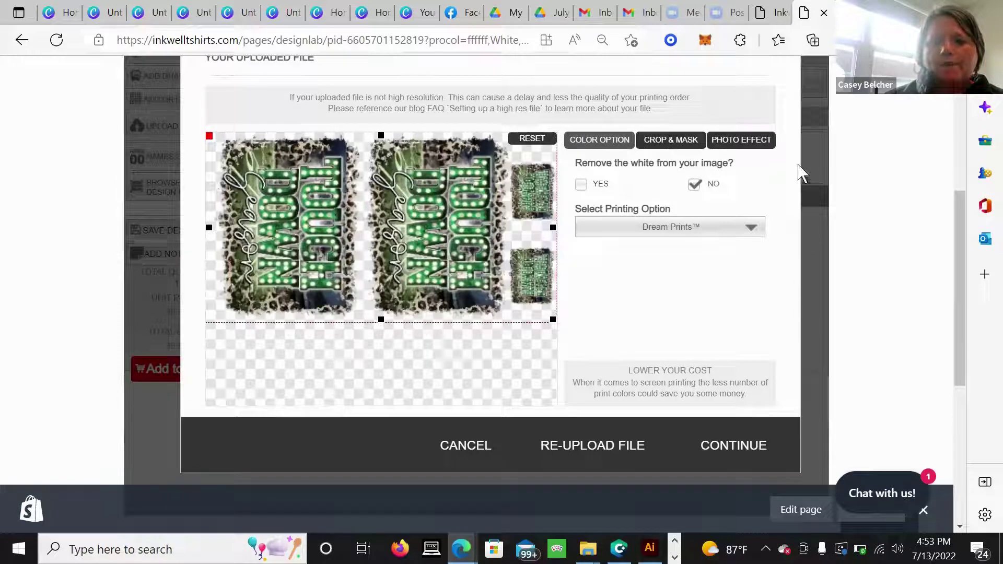
# Place the gang 1 artwork and resize it by its corner handle to 21.45 × 11.67 inches.
pyautogui.click(752, 444)
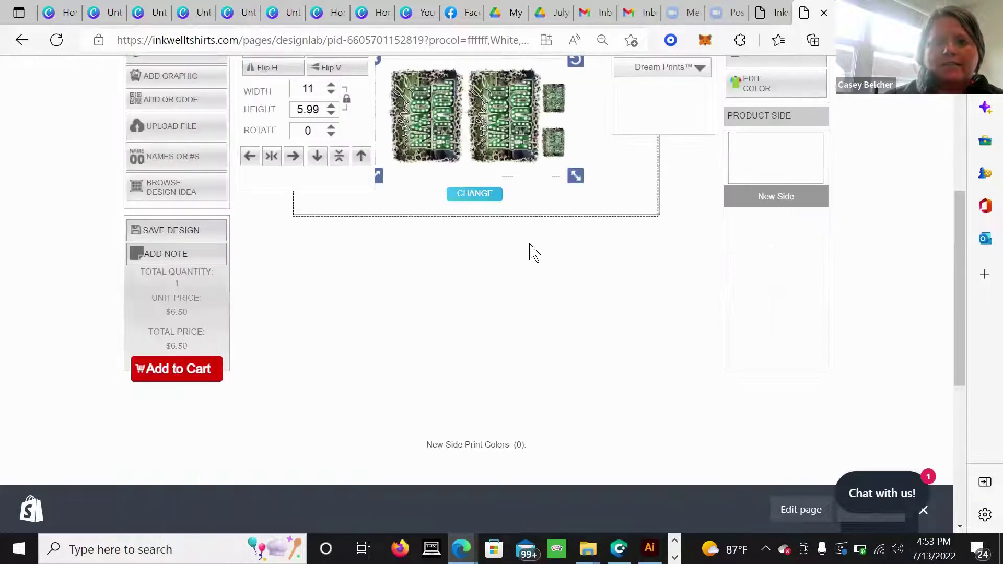
pyautogui.moveTo(577, 179); pyautogui.dragTo(660, 222)
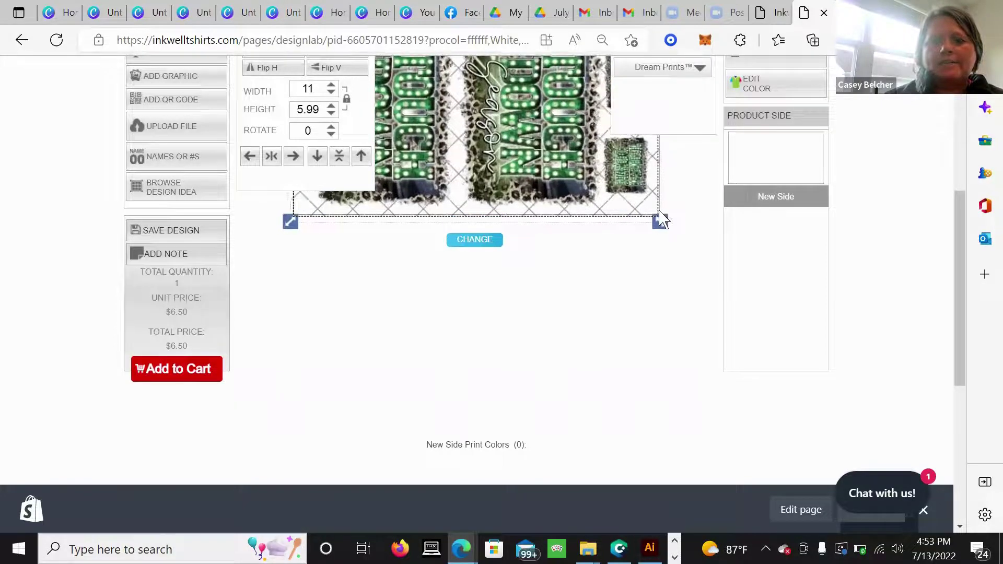
pyautogui.click(688, 317)
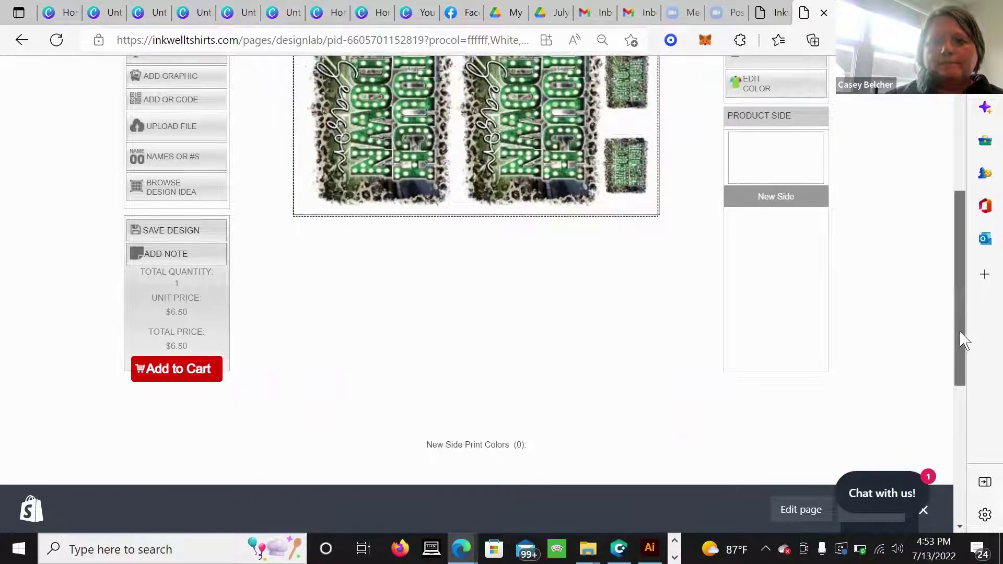
pyautogui.moveTo(958, 335); pyautogui.dragTo(958, 301)
pyautogui.click(545, 204)
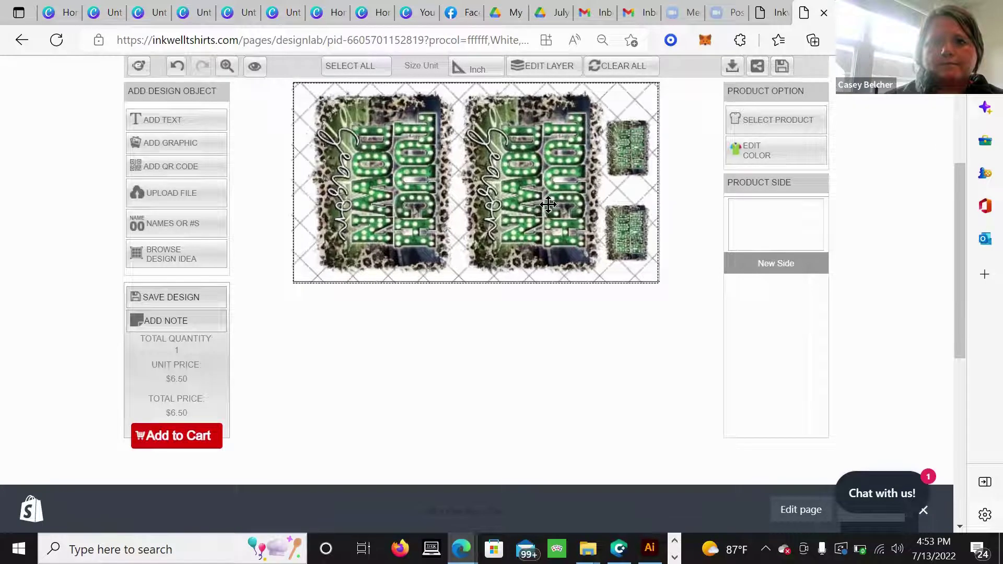
pyautogui.moveTo(546, 203); pyautogui.dragTo(546, 205)
pyautogui.click(546, 205)
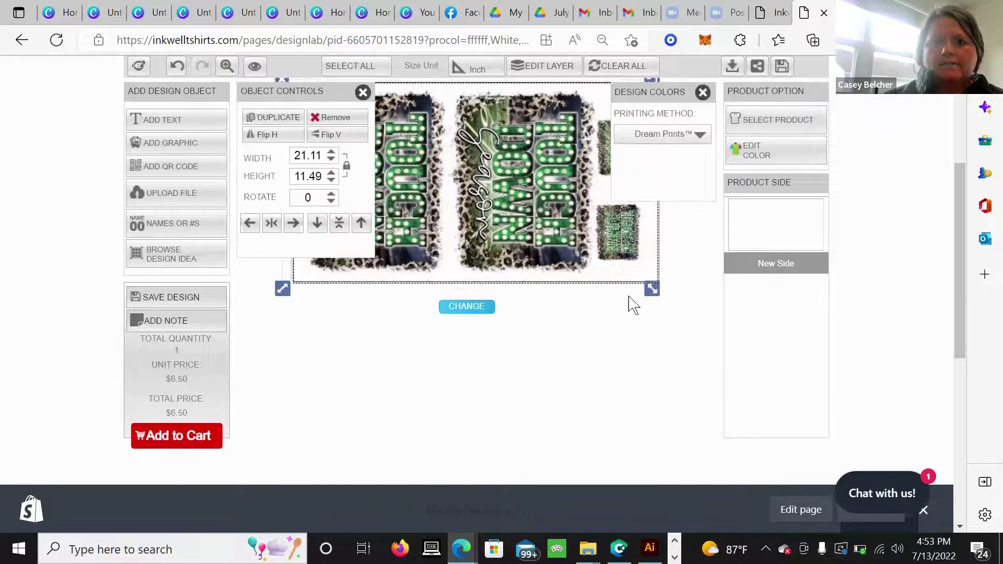
pyautogui.moveTo(656, 300); pyautogui.dragTo(668, 303)
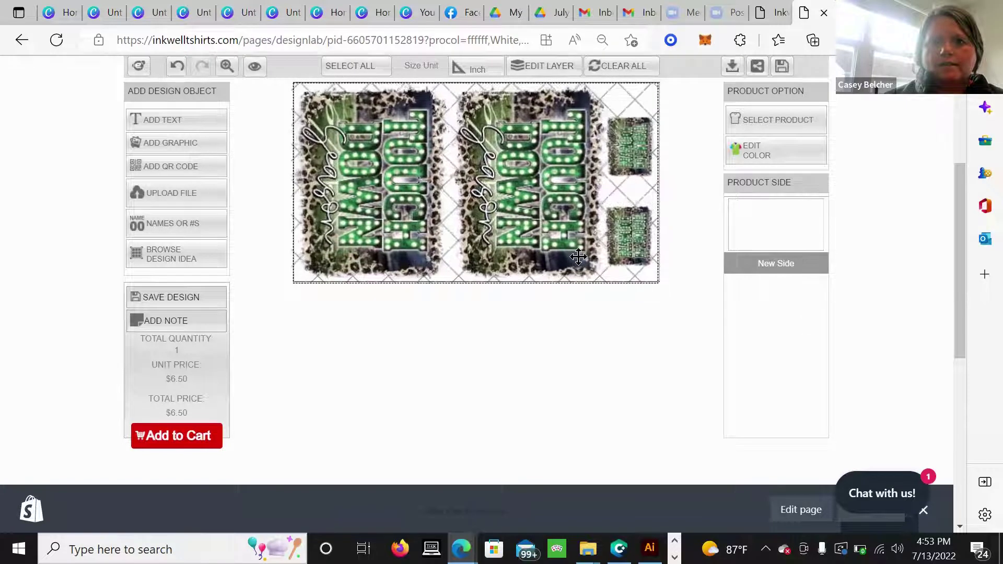
pyautogui.click(575, 257)
pyautogui.moveTo(670, 303); pyautogui.dragTo(658, 293)
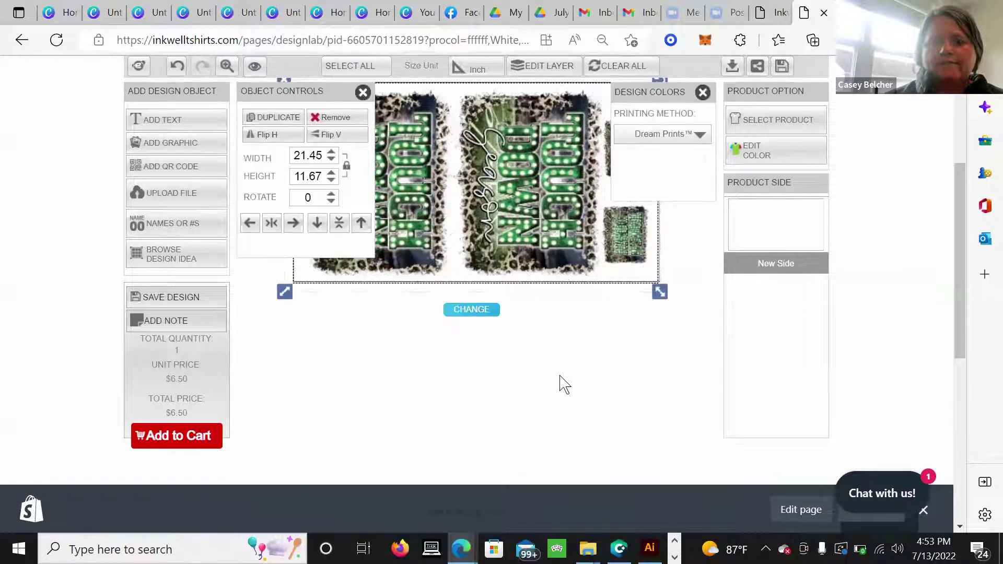
pyautogui.click(532, 193)
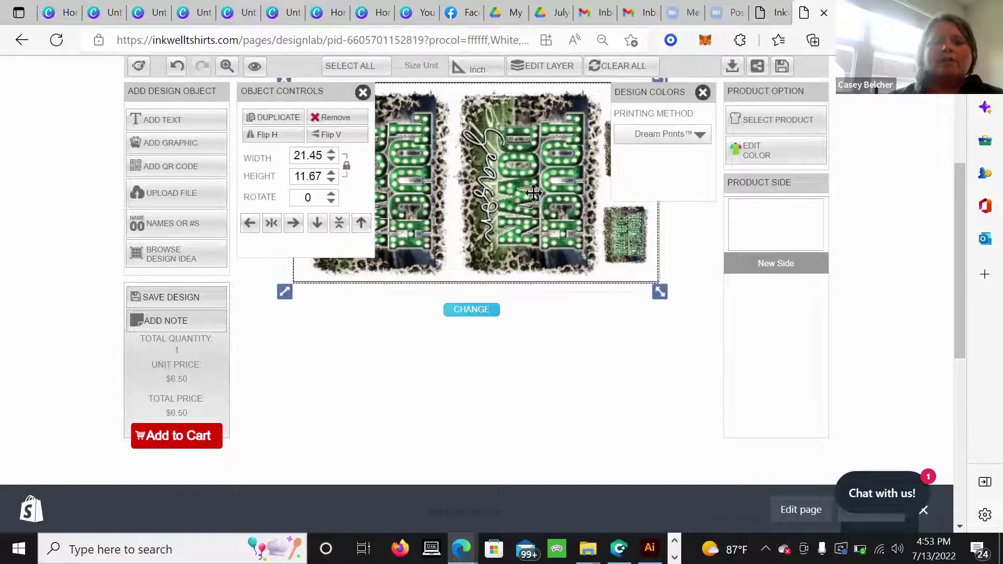